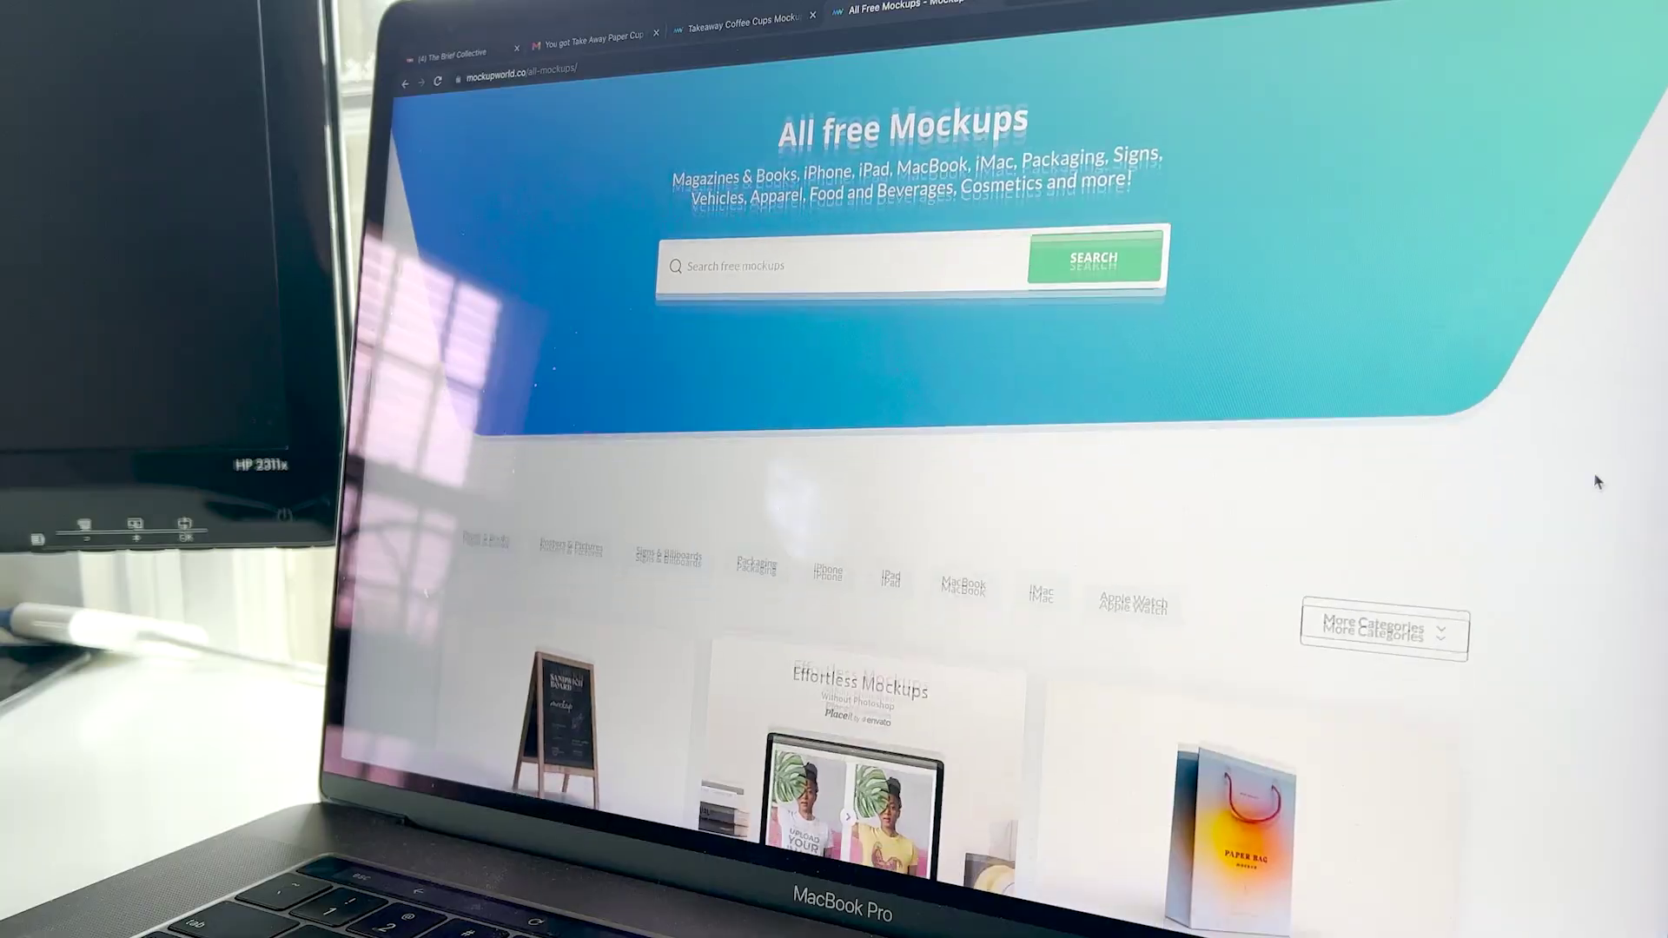
# - Find and select the External Label layer in the mockup's Layers panel
pyautogui.scroll(-10, 1596, 482)
pyautogui.scroll(-10, 1596, 482)
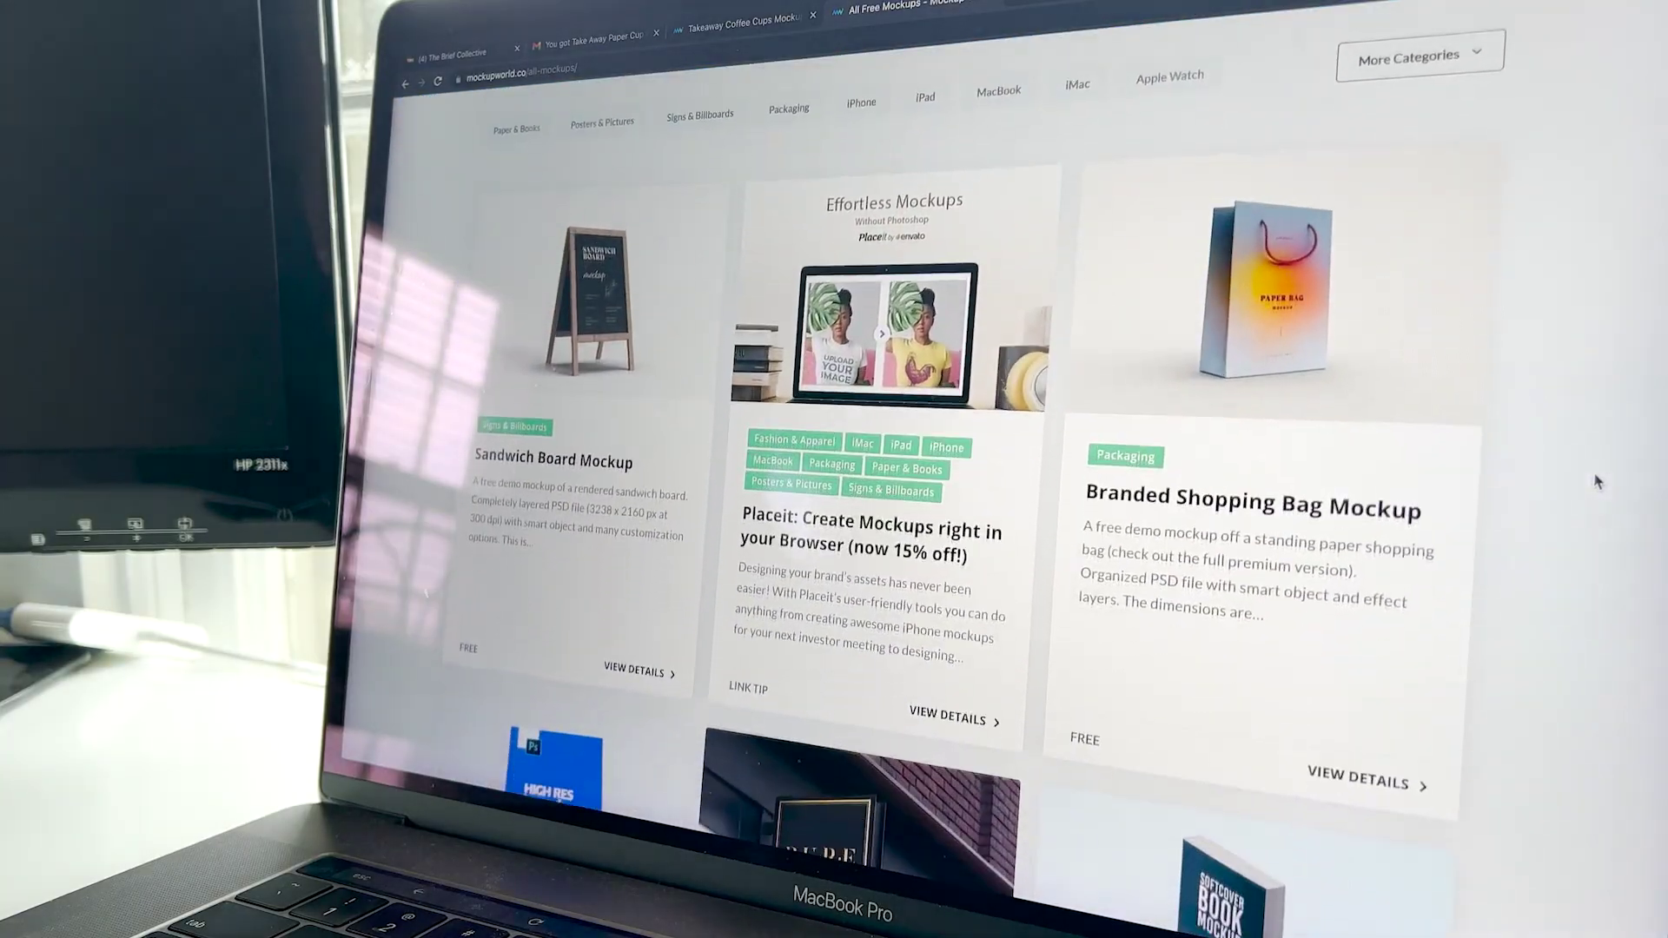
pyautogui.scroll(-10, 1596, 482)
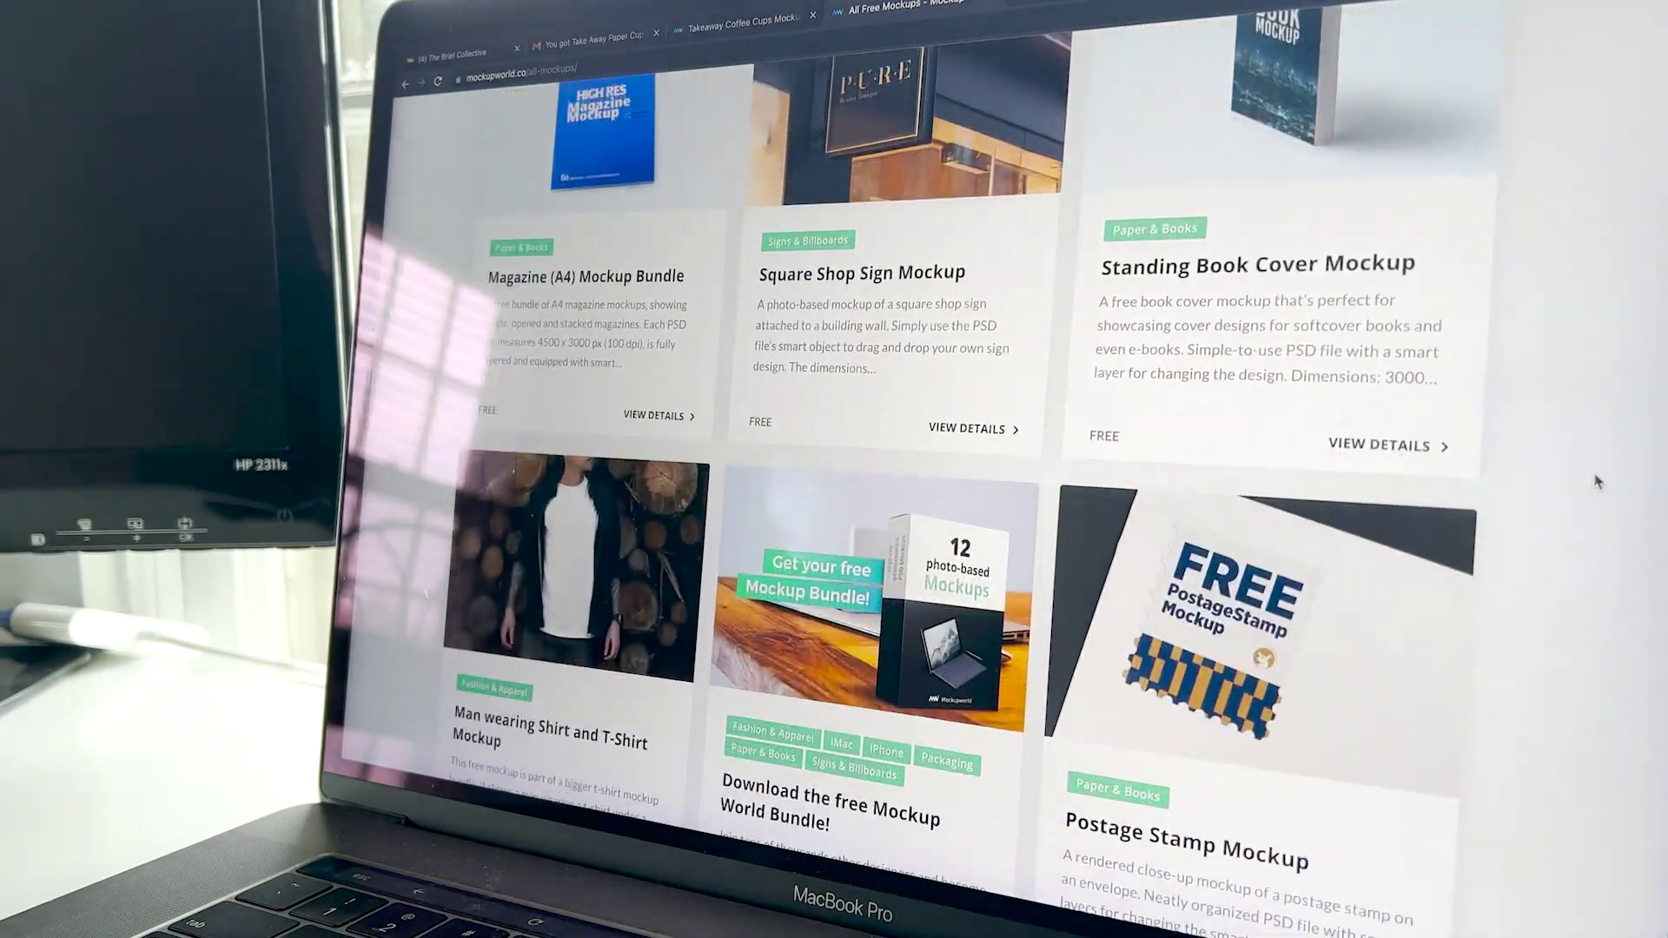
pyautogui.scroll(-10, 1597, 482)
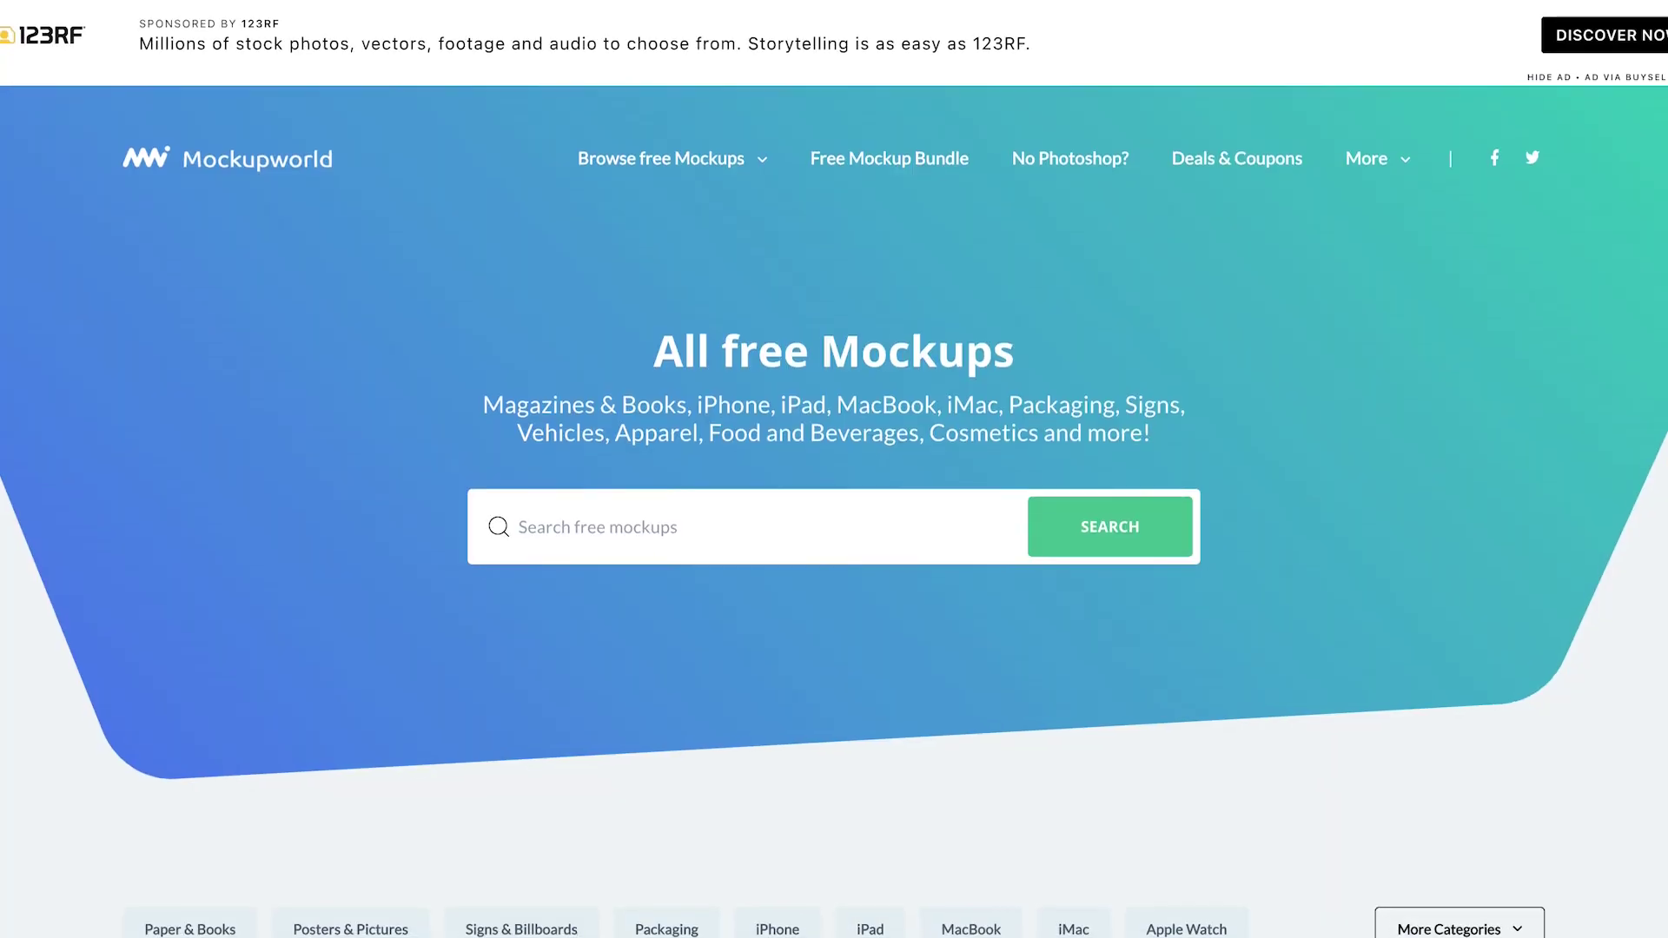
pyautogui.scroll(-4, 1520, 172)
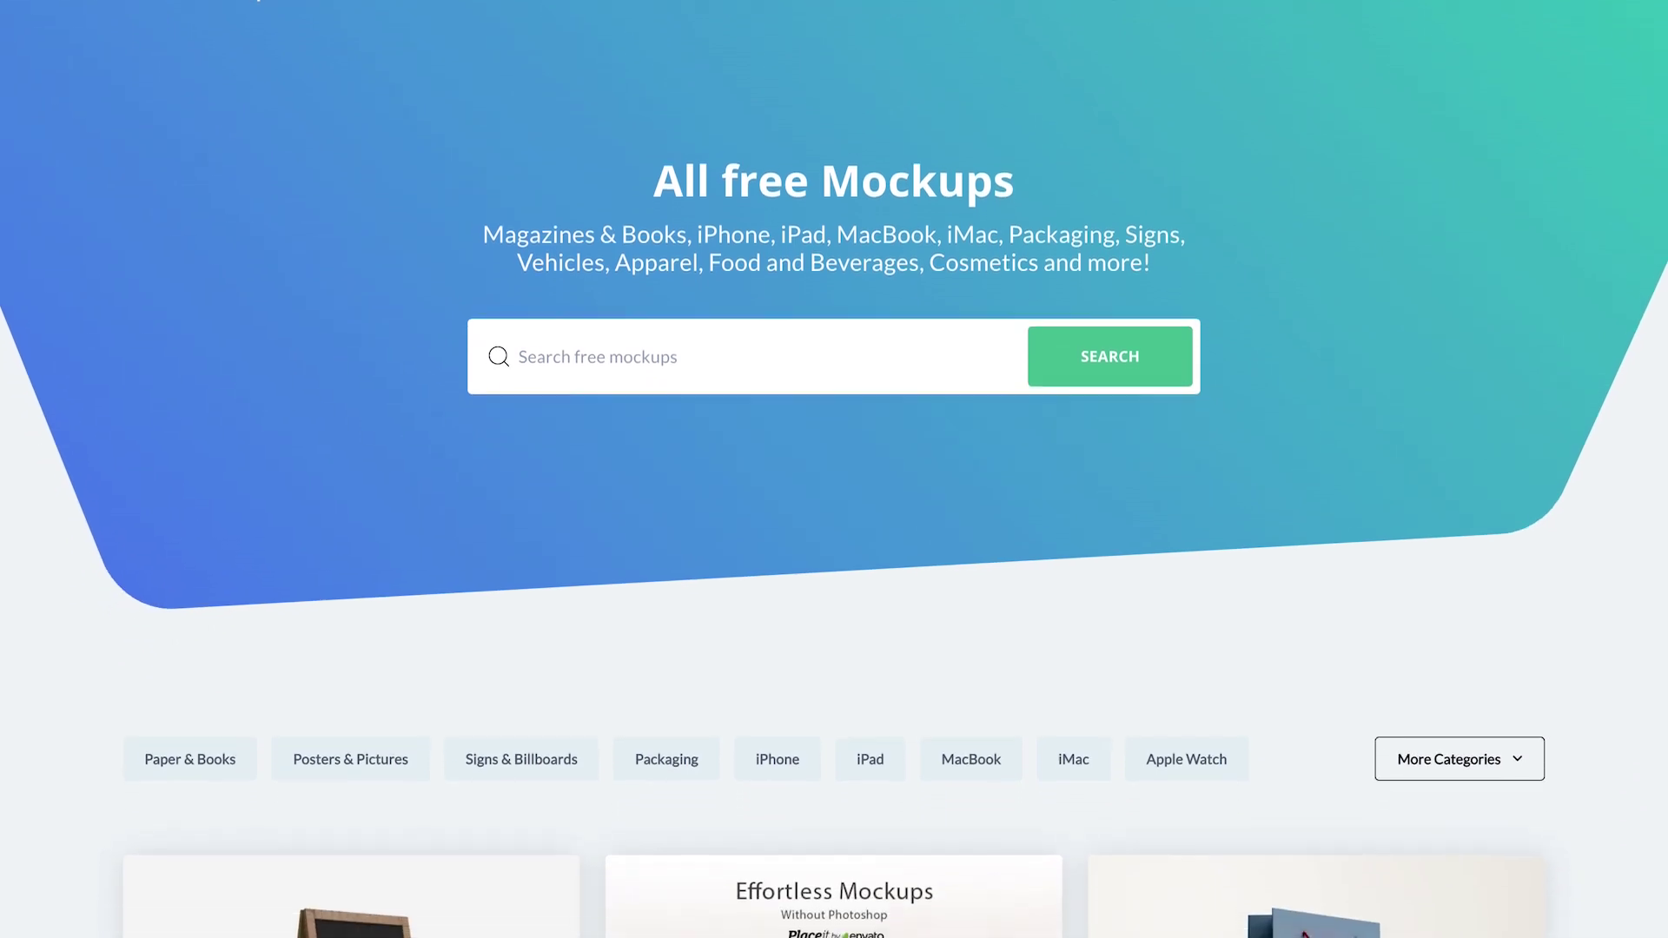
pyautogui.scroll(-4, 834, 469)
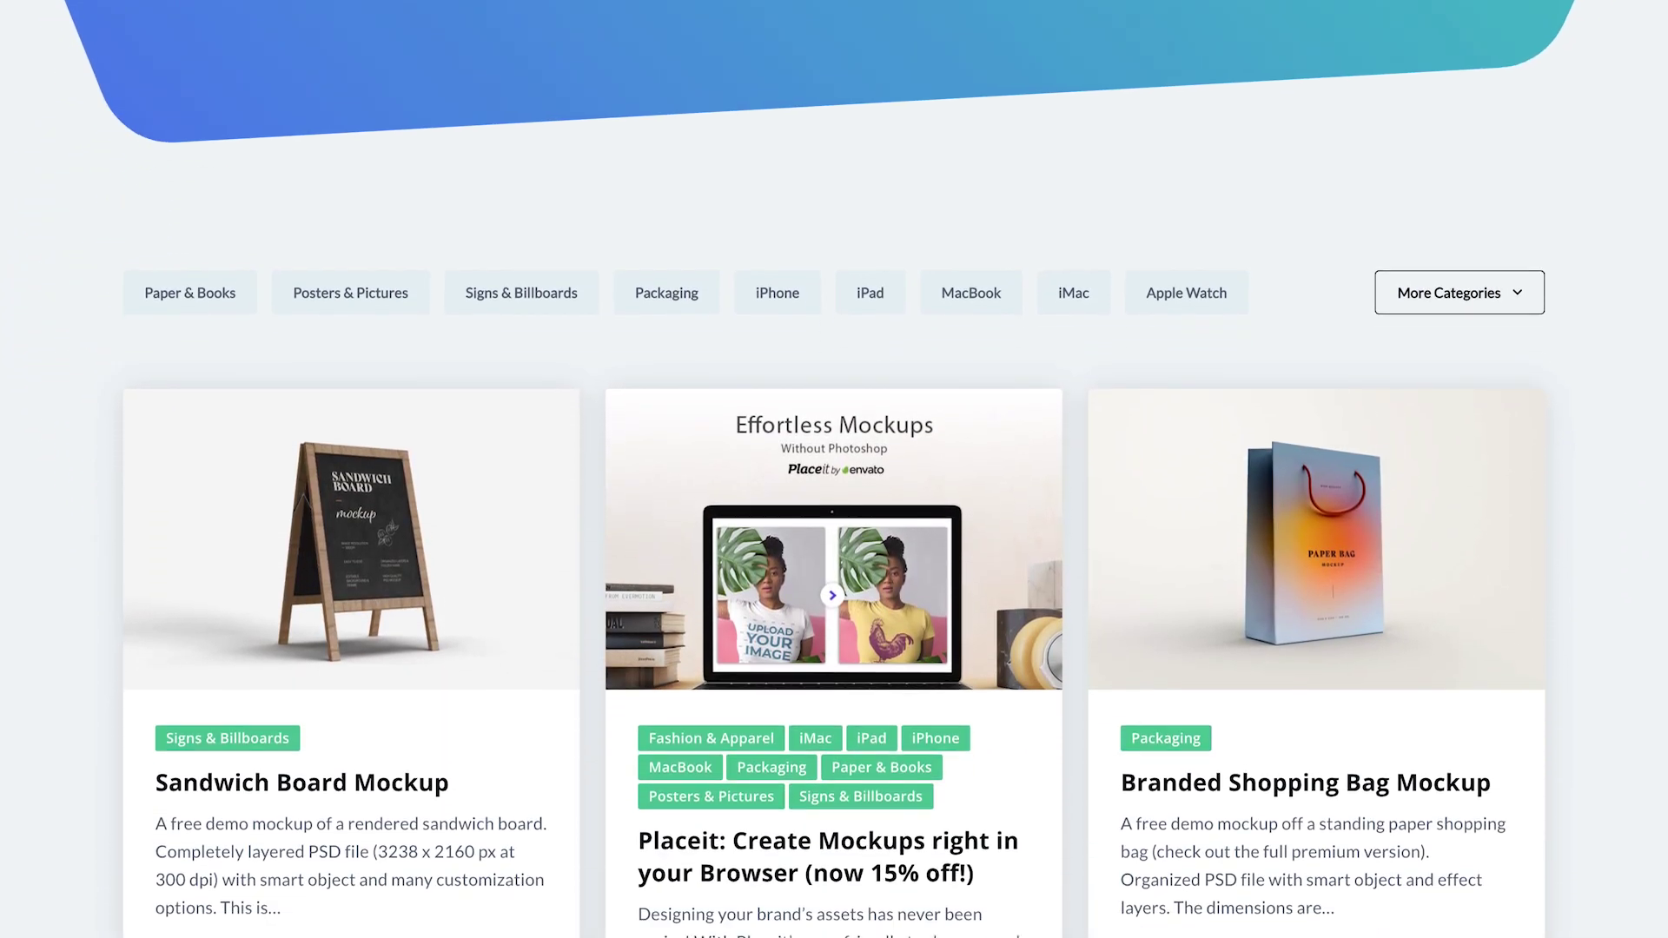
pyautogui.scroll(-10, 834, 469)
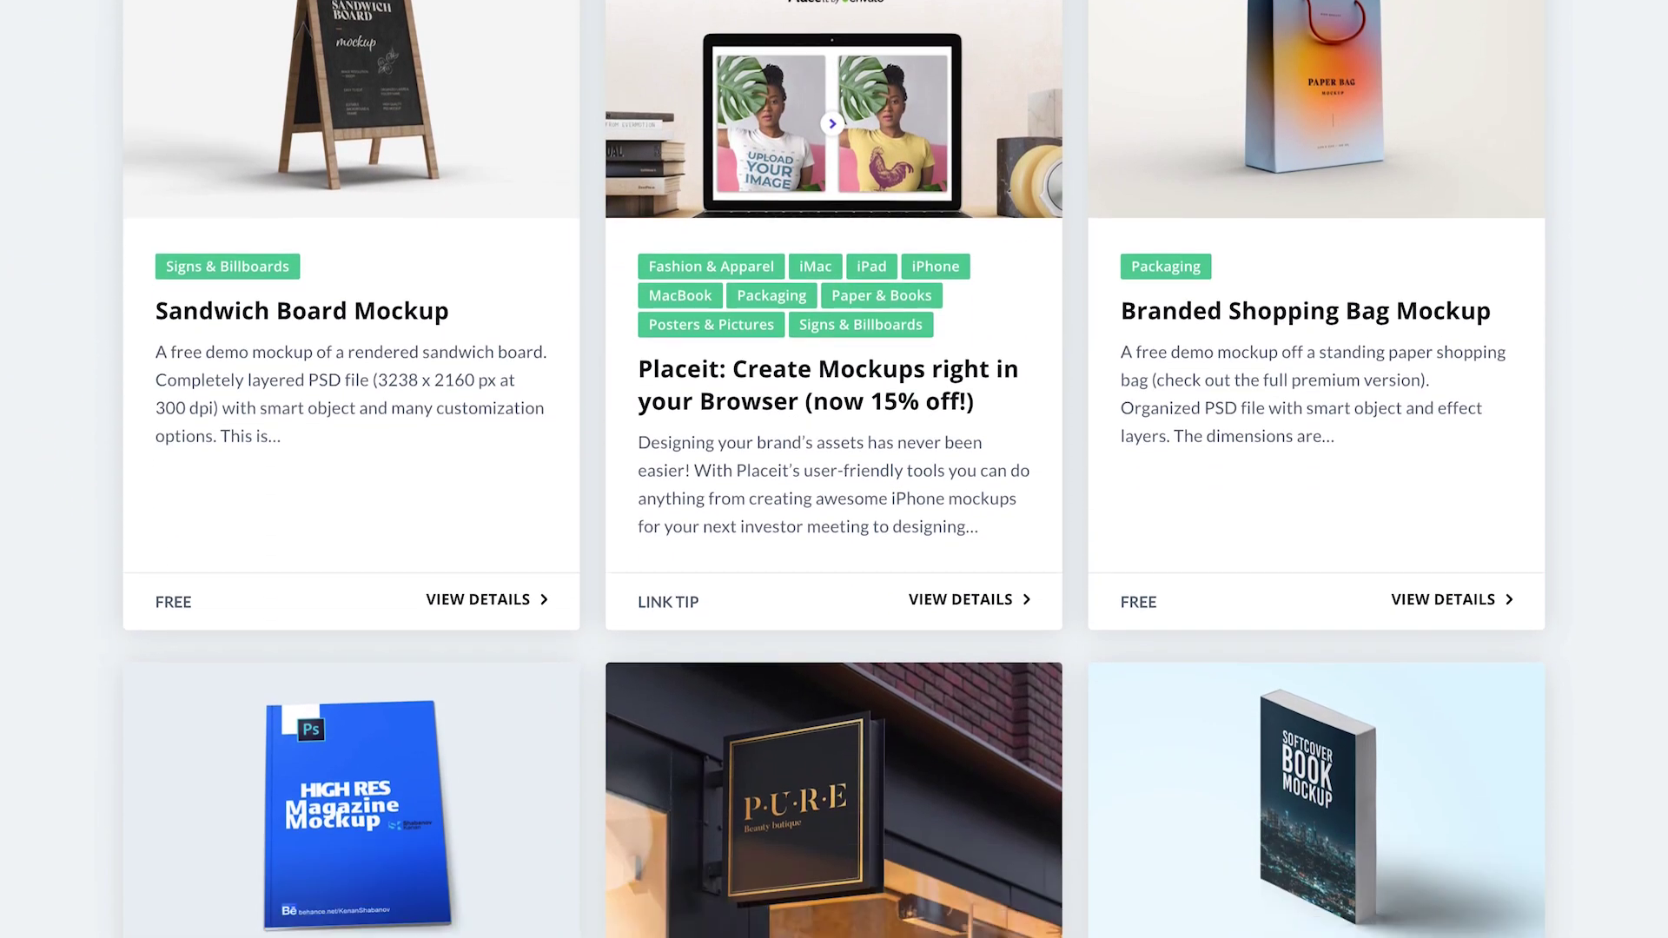
pyautogui.scroll(-14, 834, 469)
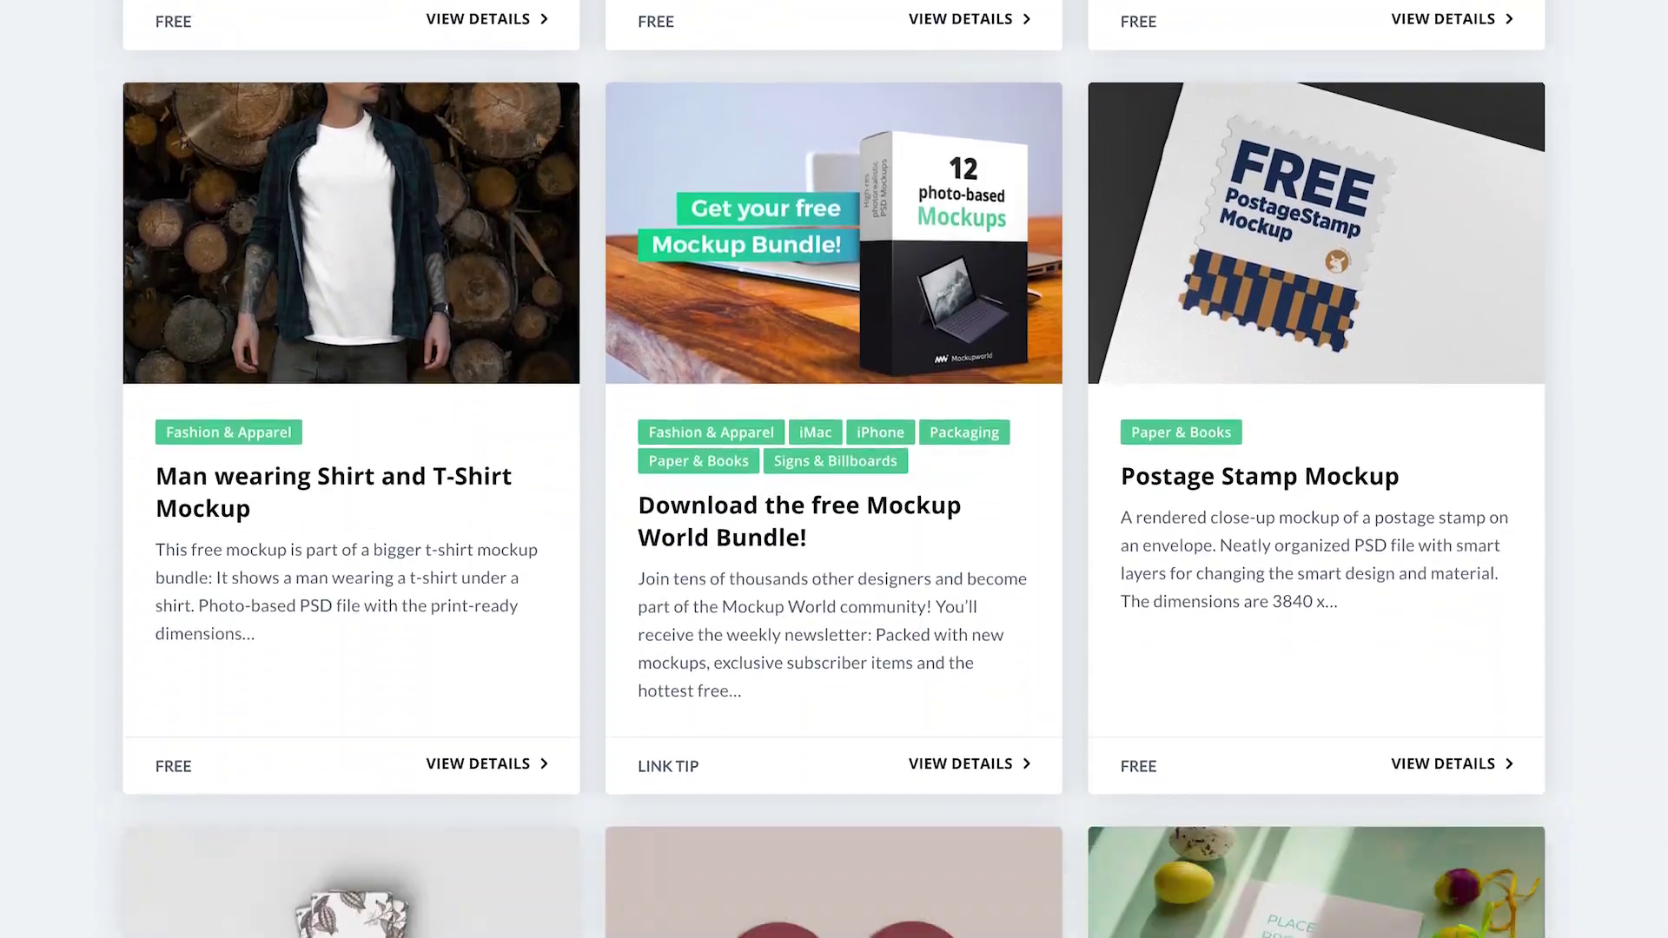
pyautogui.scroll(-1, 833, 469)
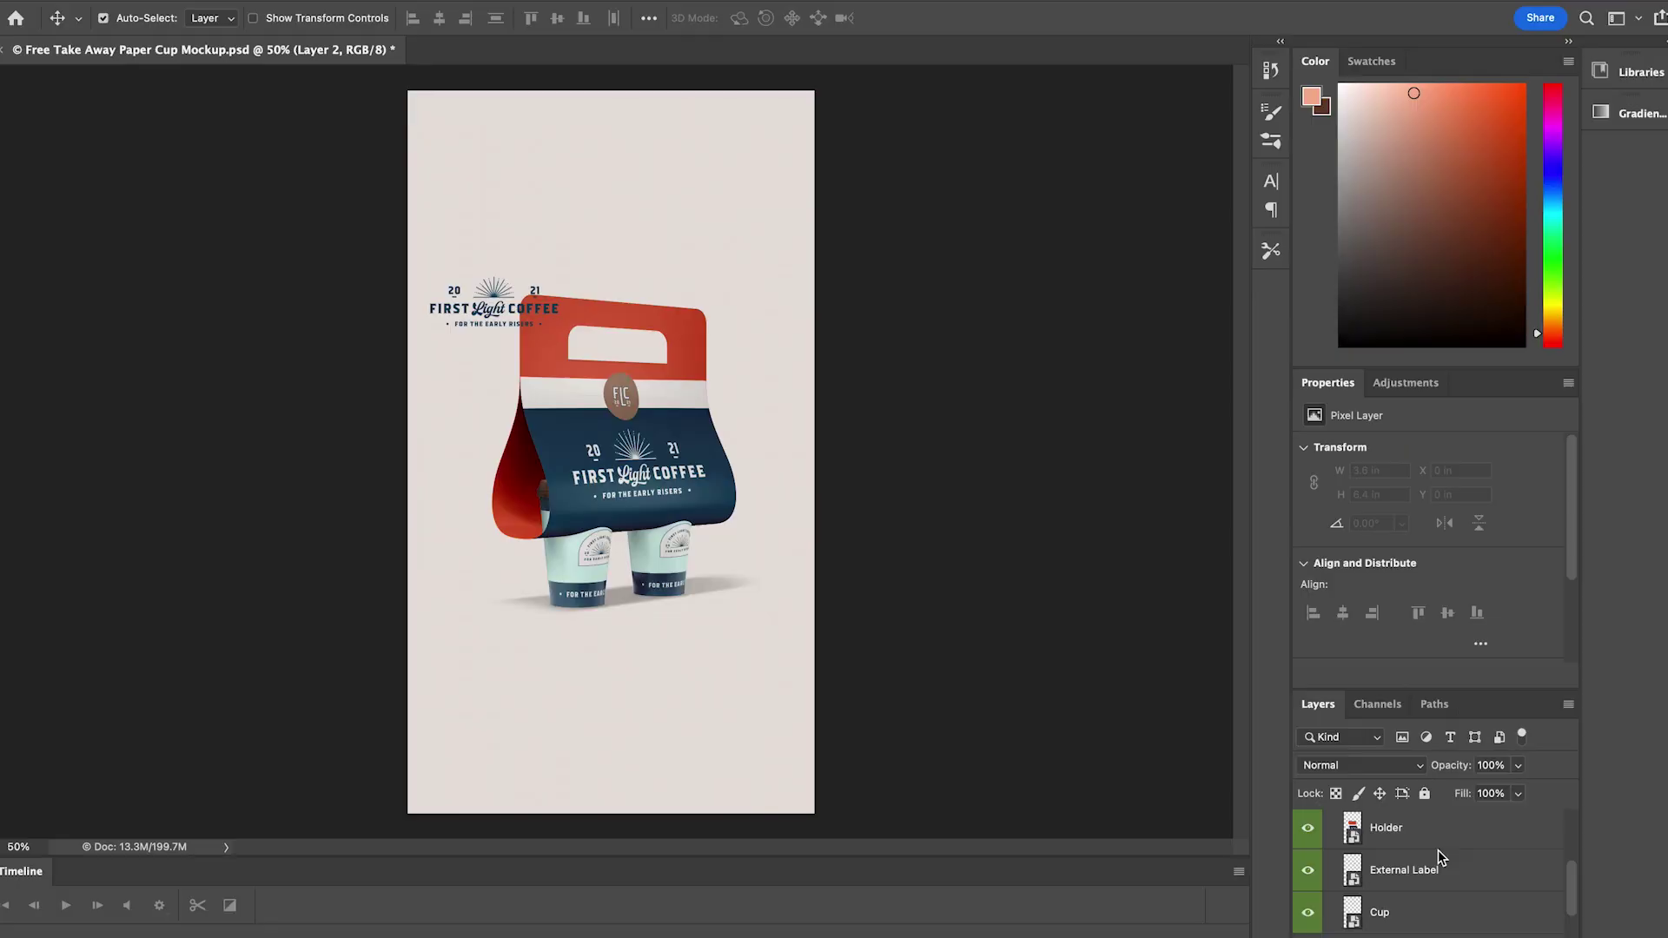
pyautogui.scroll(-1, 1390, 860)
pyautogui.scroll(1, 1389, 860)
pyautogui.click(1307, 866)
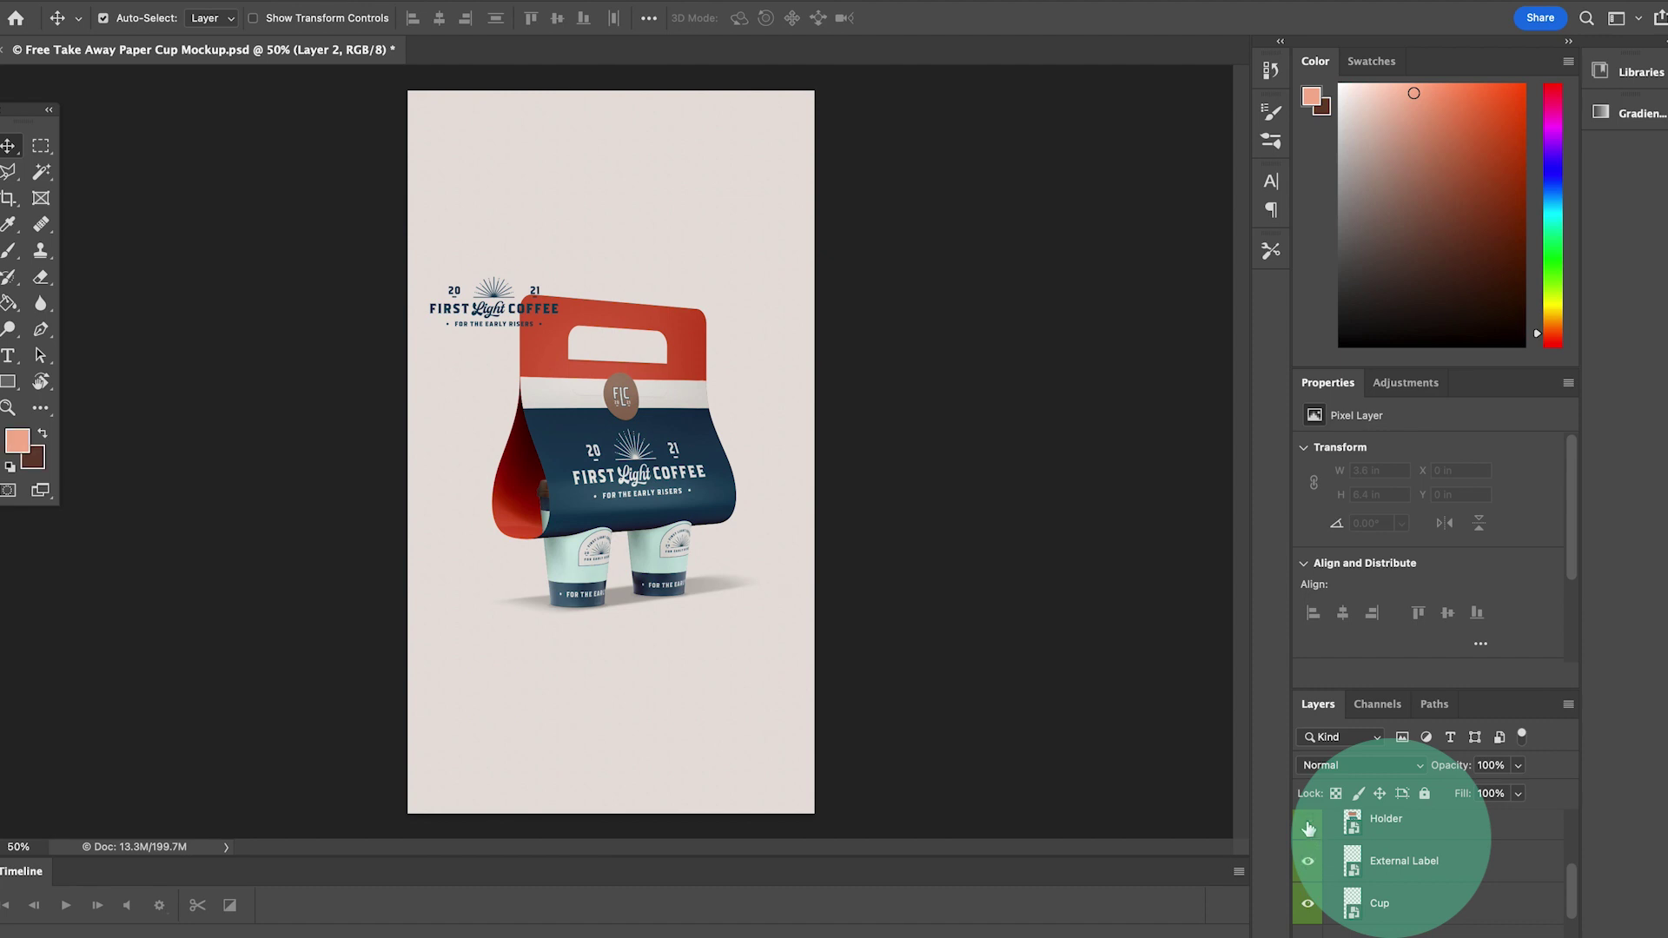
pyautogui.click(1414, 876)
# - Scale up the FLC 2021 monogram on the Seal Holder's brown square
pyautogui.scroll(1, 1414, 879)
pyautogui.scroll(2, 1372, 876)
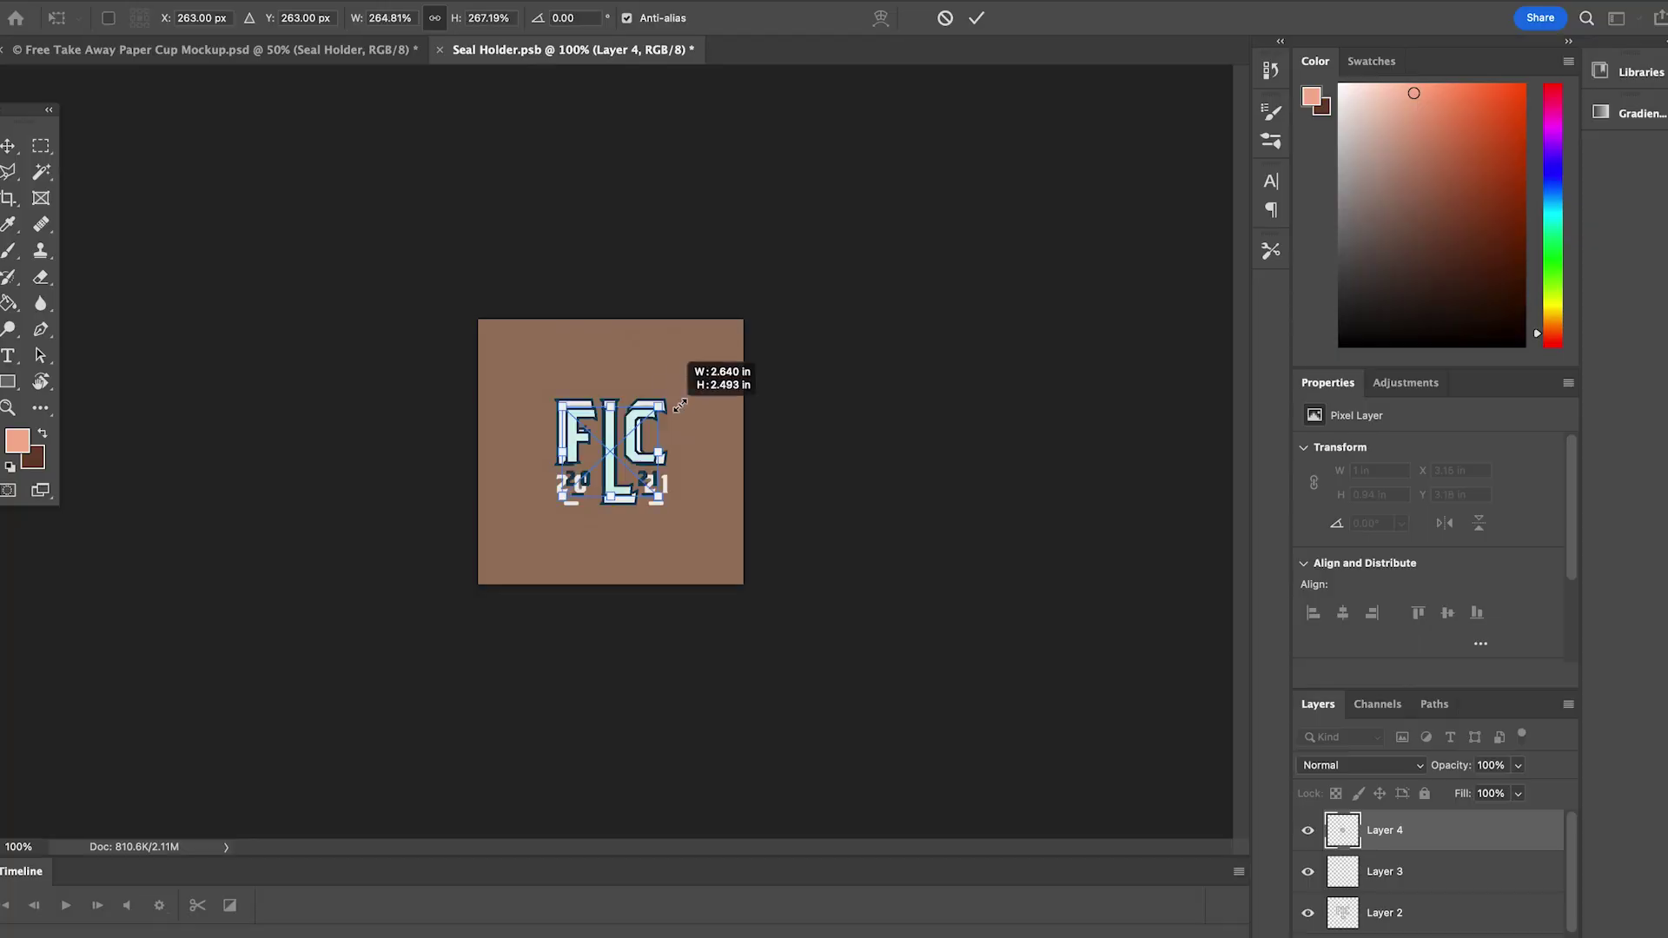
pyautogui.moveTo(676, 401)
pyautogui.mouseDown()
pyautogui.moveTo(713, 383)
pyautogui.moveTo(692, 402)
pyautogui.mouseUp()
# - Commit the monogram size, merge Layer 2 down, and save Seal Holder.psb into the mockup
pyautogui.click(11, 147)
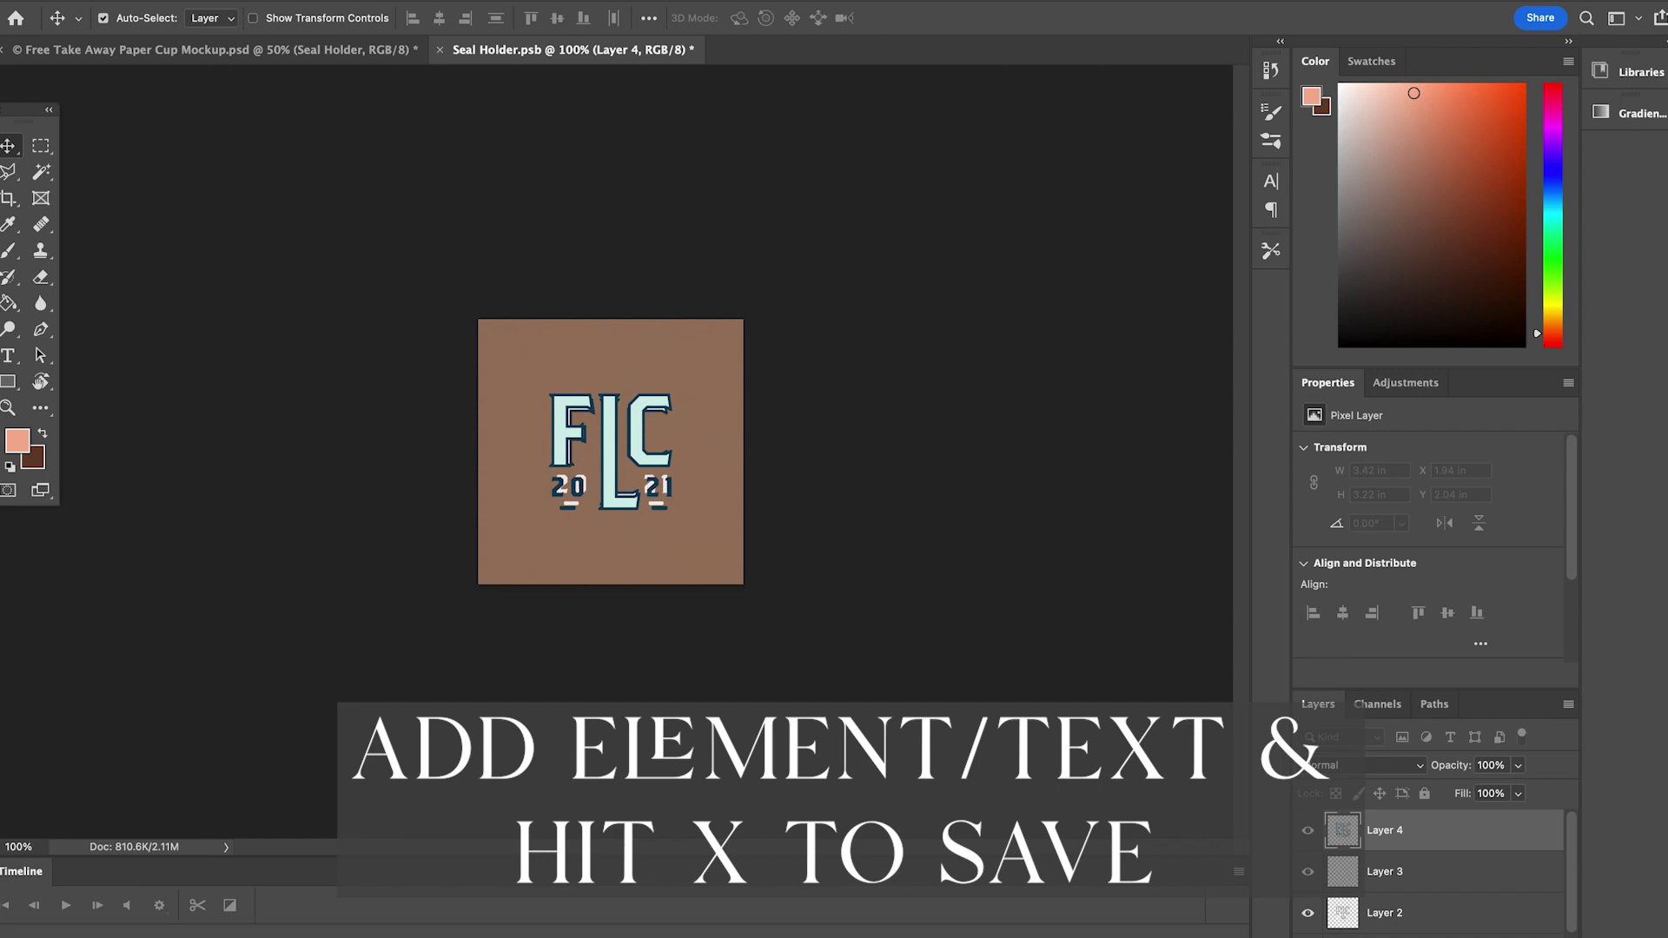
pyautogui.click(1418, 912)
pyautogui.press('super+e')
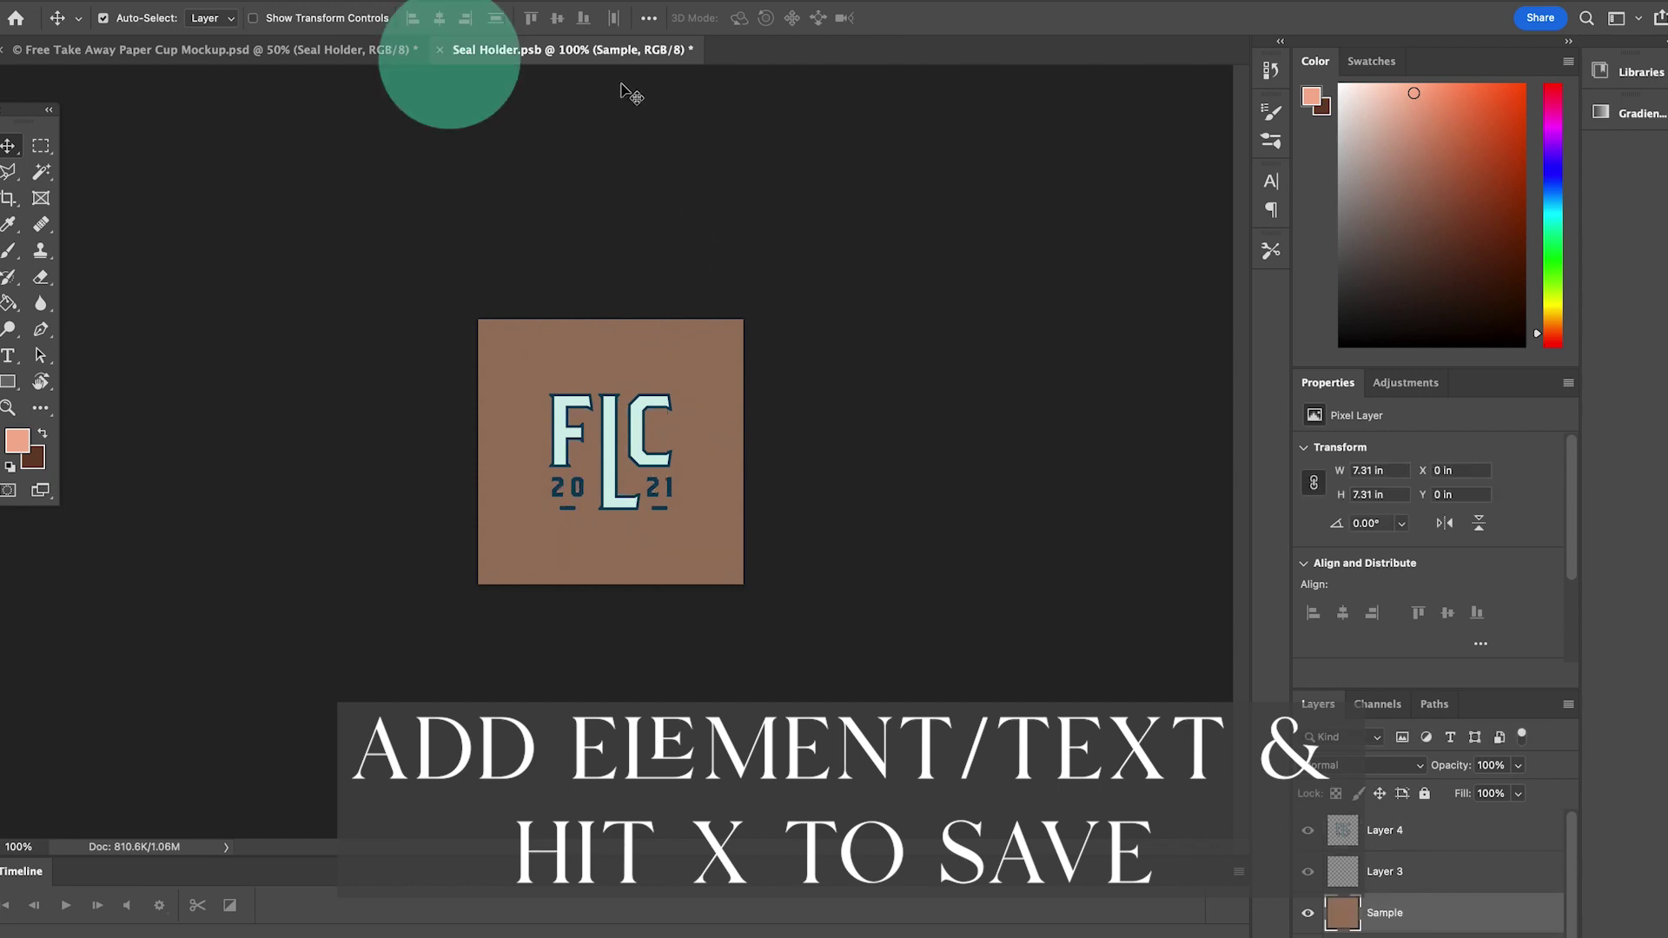
pyautogui.click(441, 49)
pyautogui.click(900, 352)
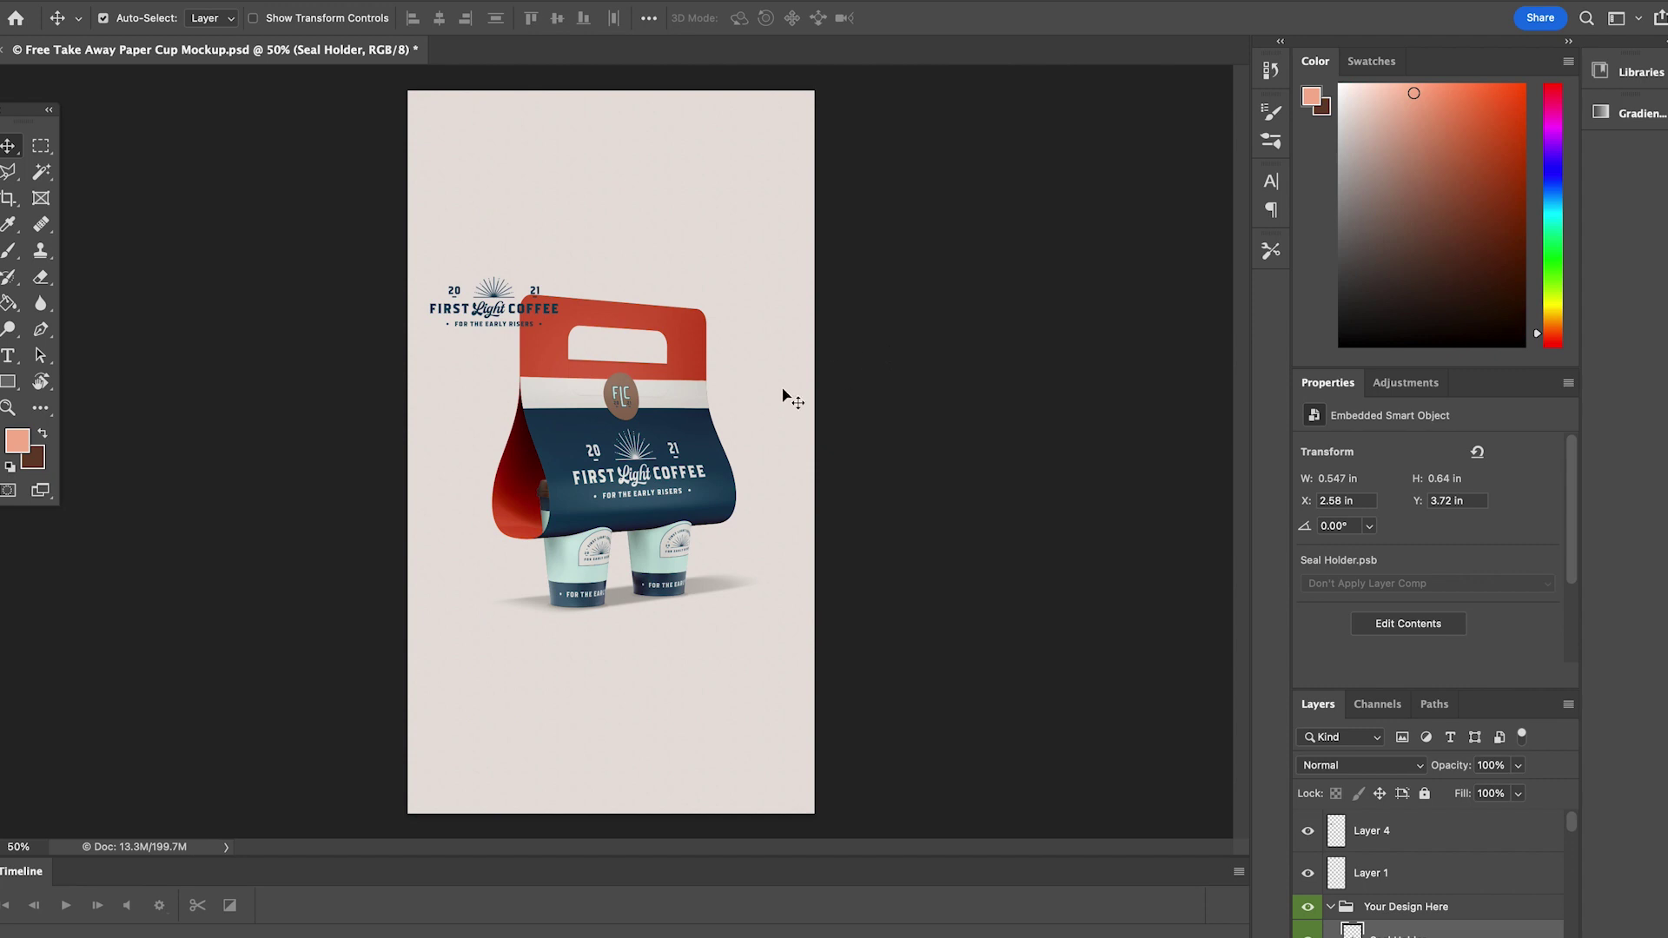
# - Move the pasted red FLC logo toward the upper left of External Label.psb
pyautogui.press('super+equal')
pyautogui.press('super+equal')
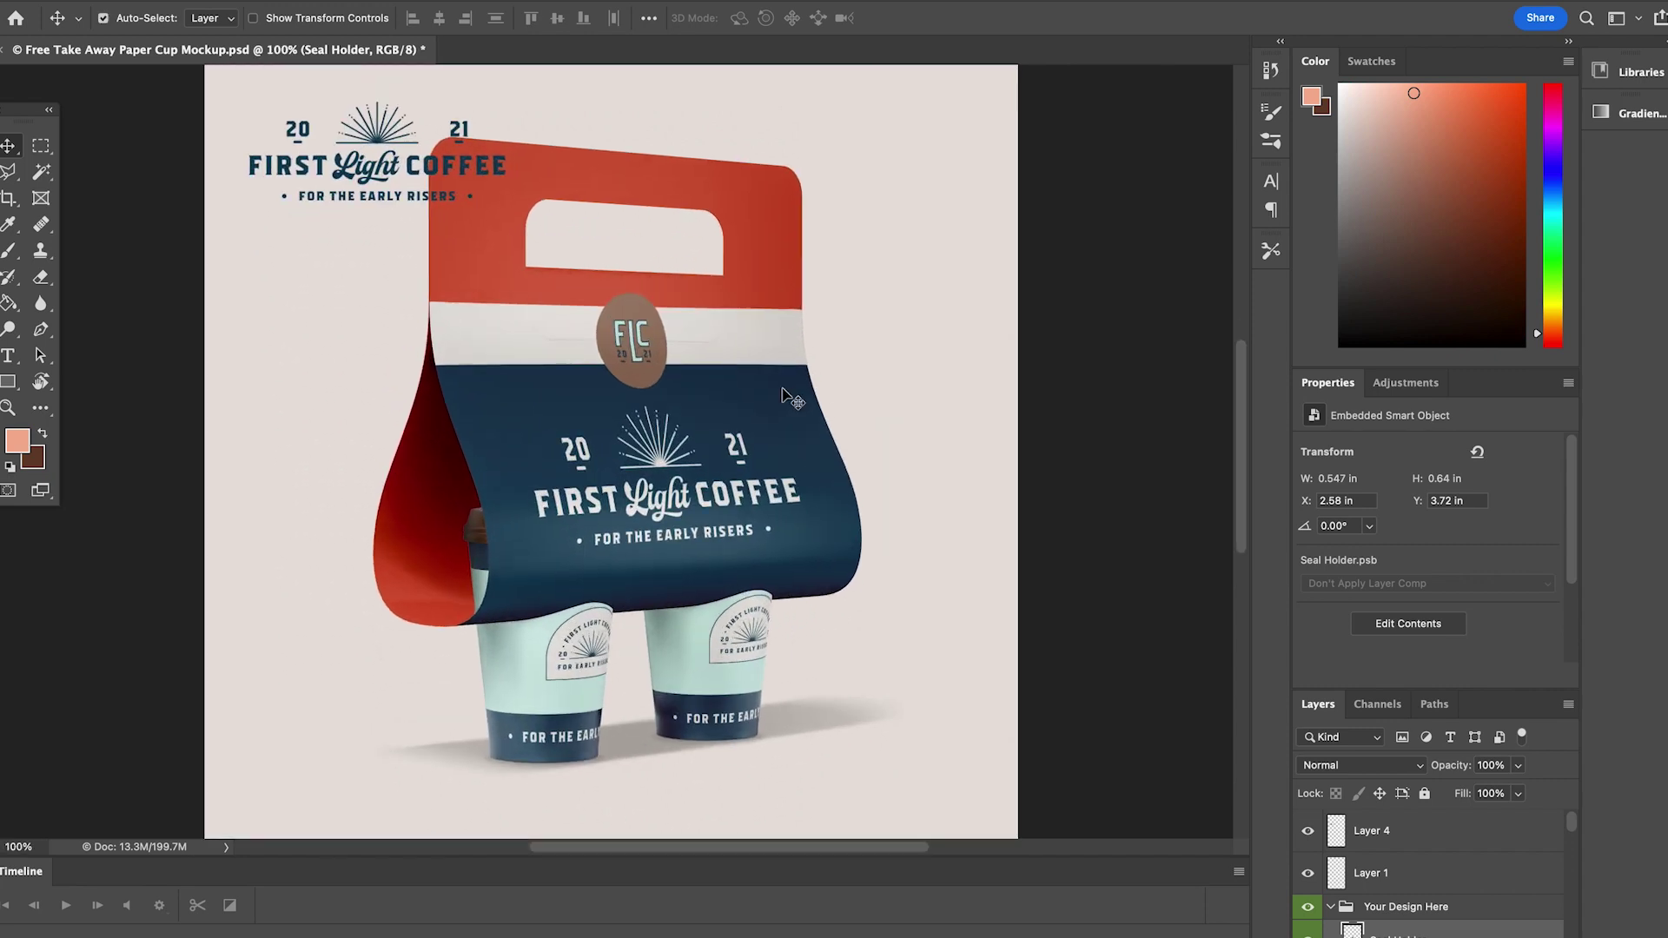
pyautogui.scroll(2, 786, 395)
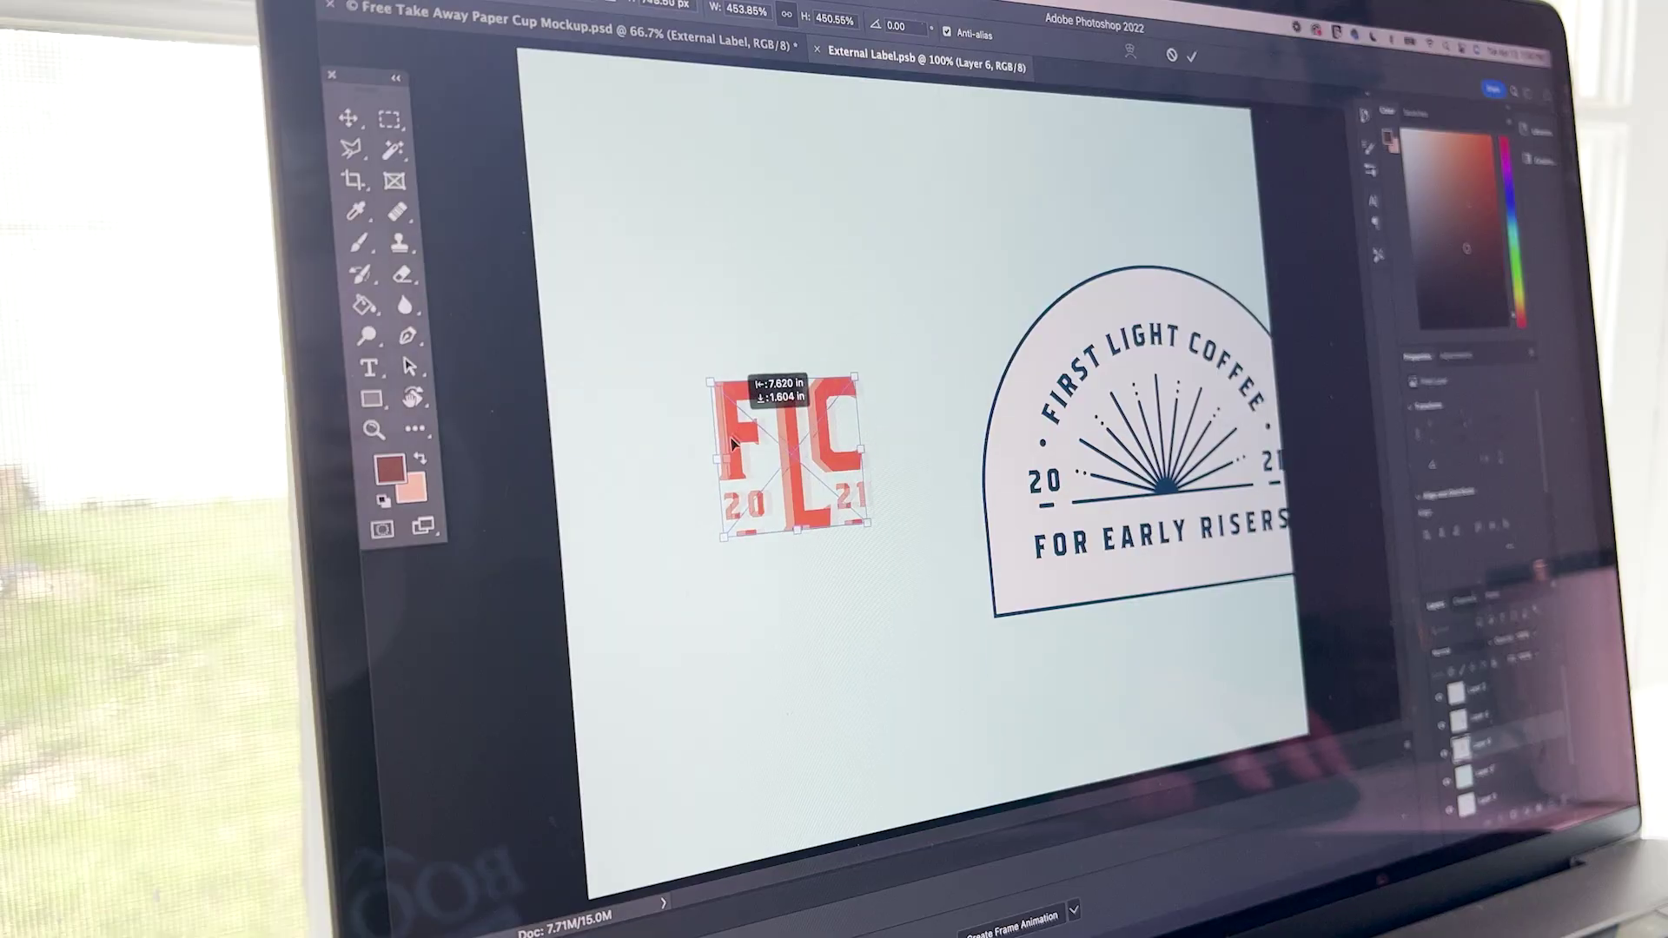
pyautogui.moveTo(738, 464); pyautogui.dragTo(729, 407)
# - Commit the red logo's placement and save External Label.psb on closing
pyautogui.press('Return')
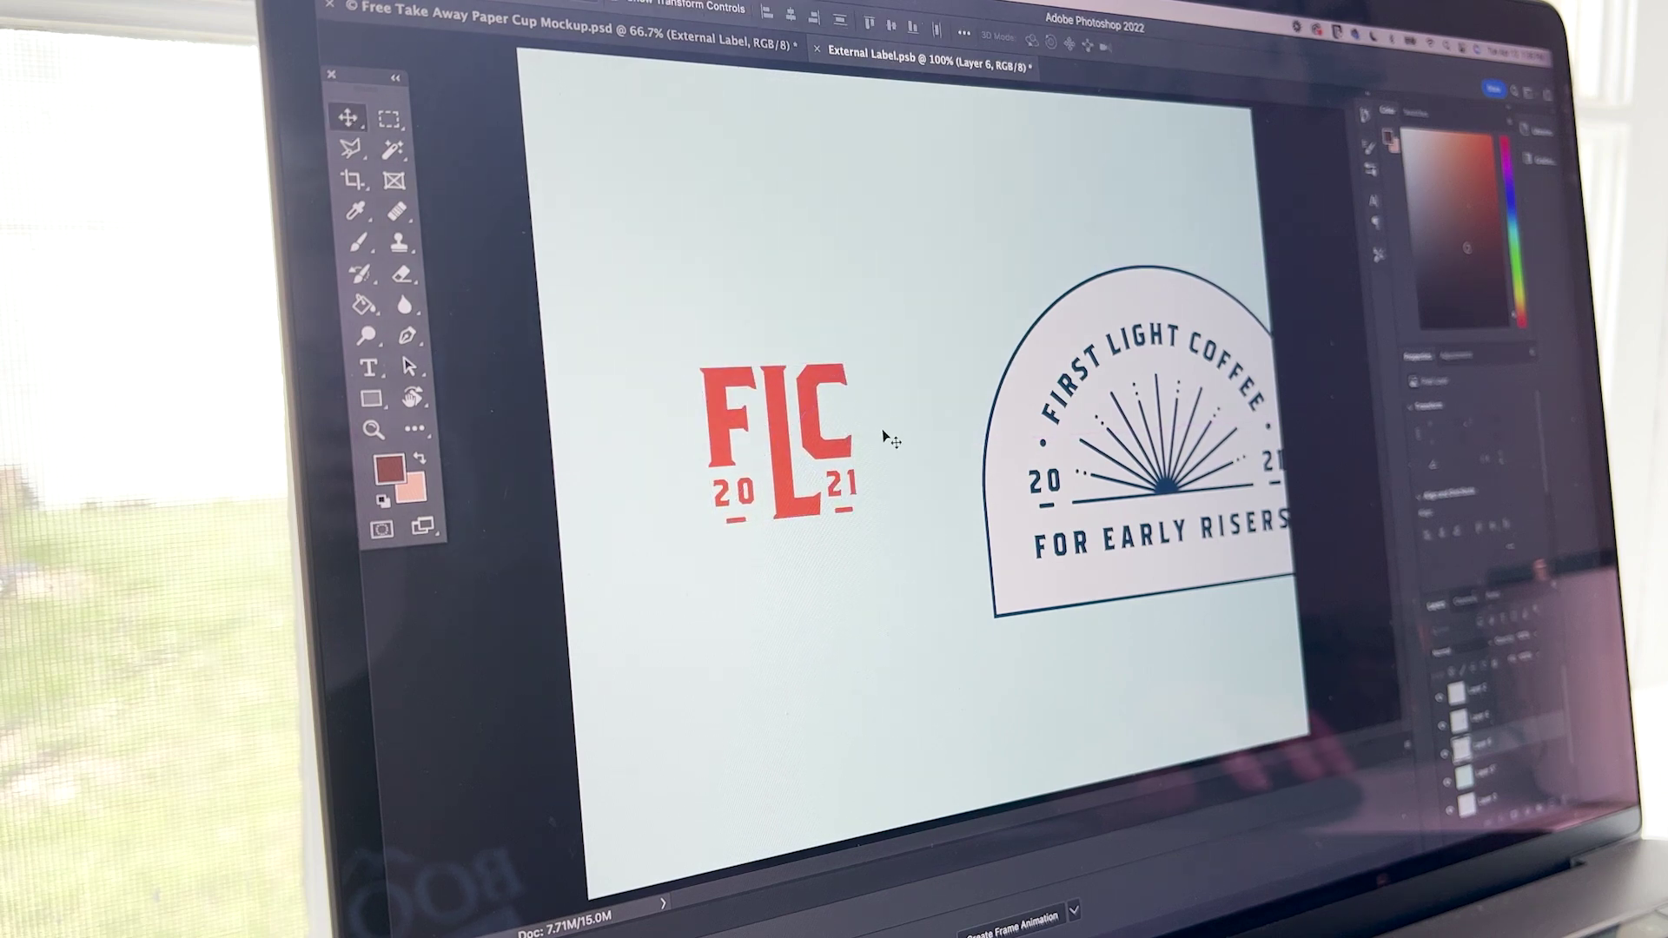
pyautogui.click(821, 54)
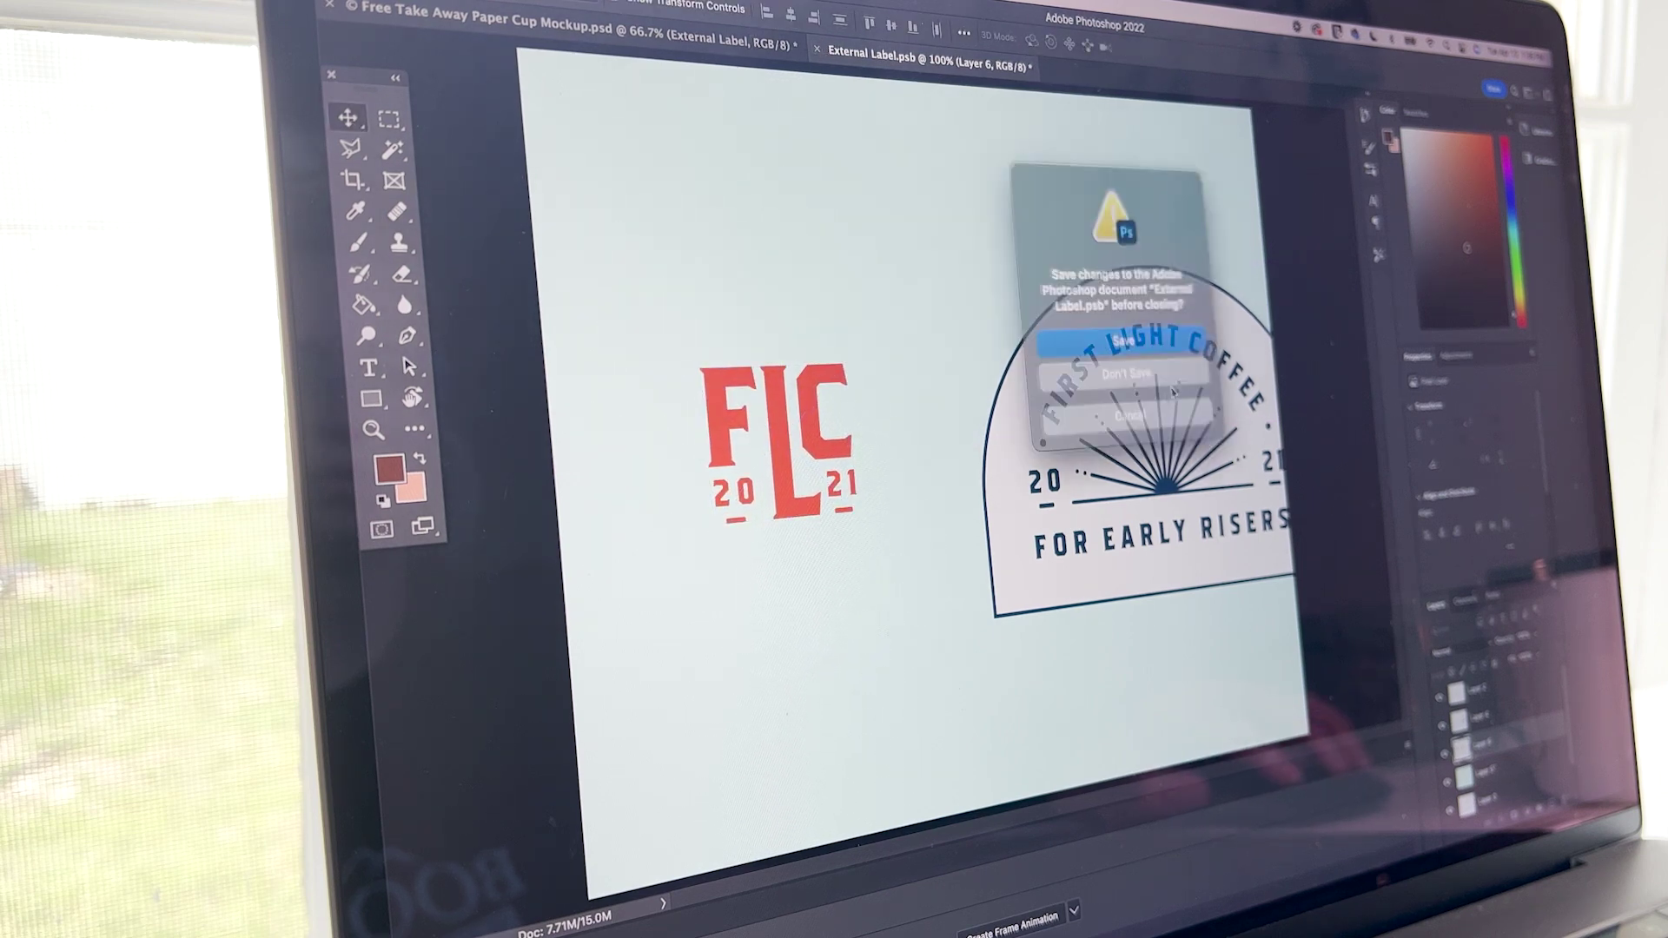
pyautogui.click(1162, 342)
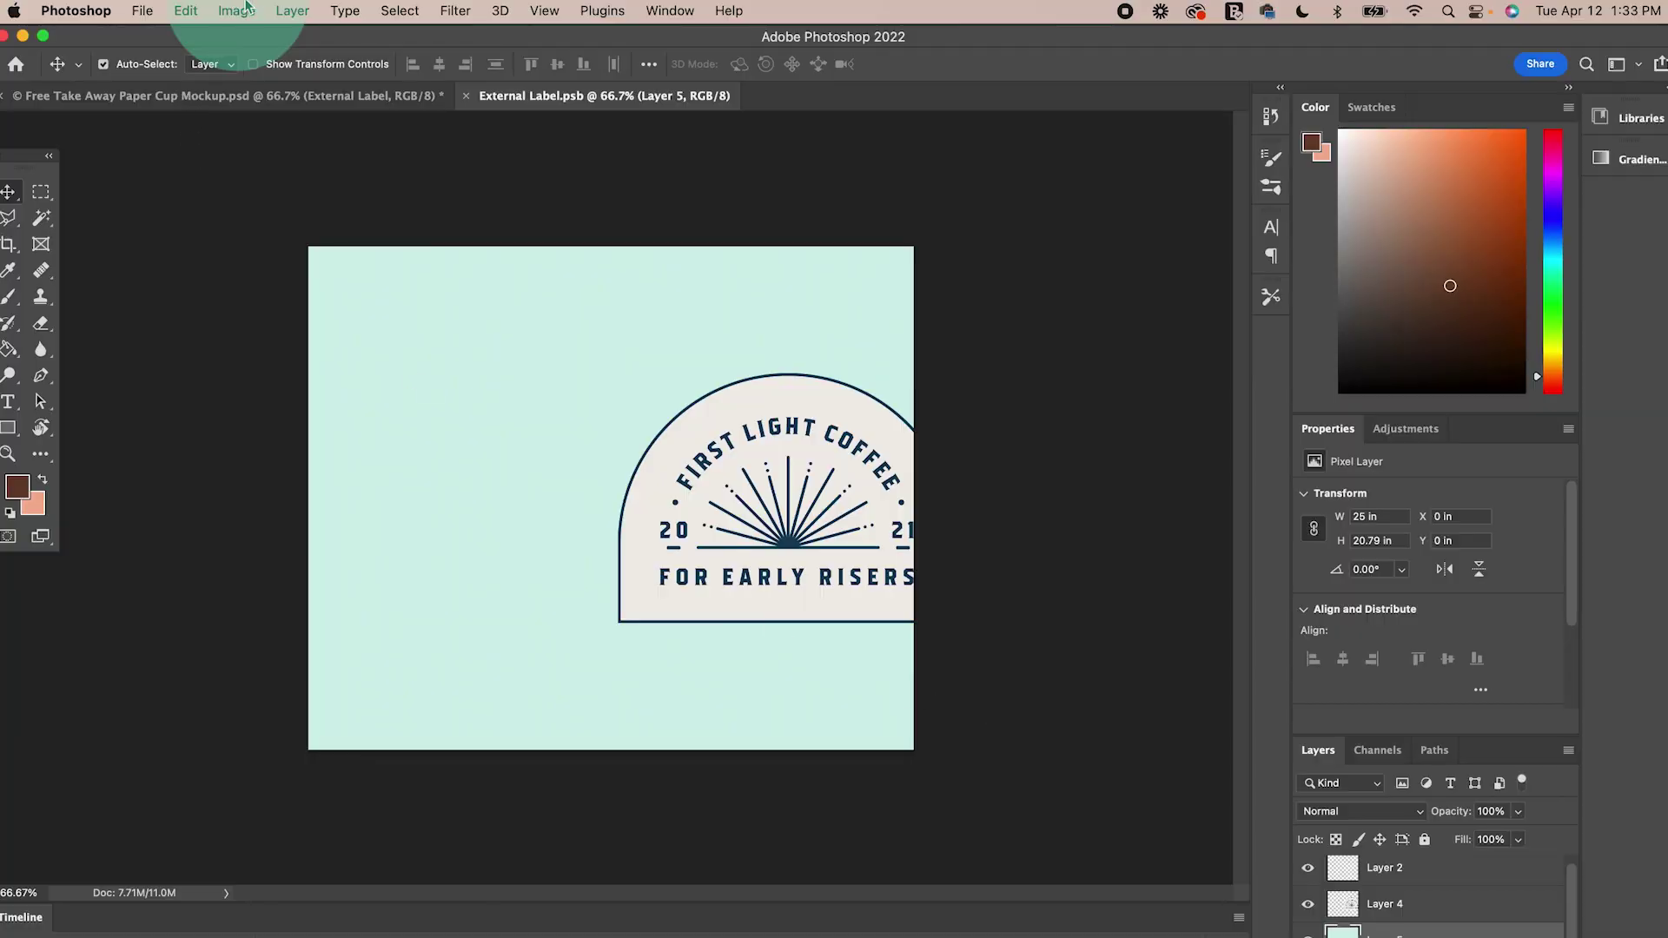
# - Show the label's Canvas Size in pixels, reading 1800 by 1497
pyautogui.click(244, 9)
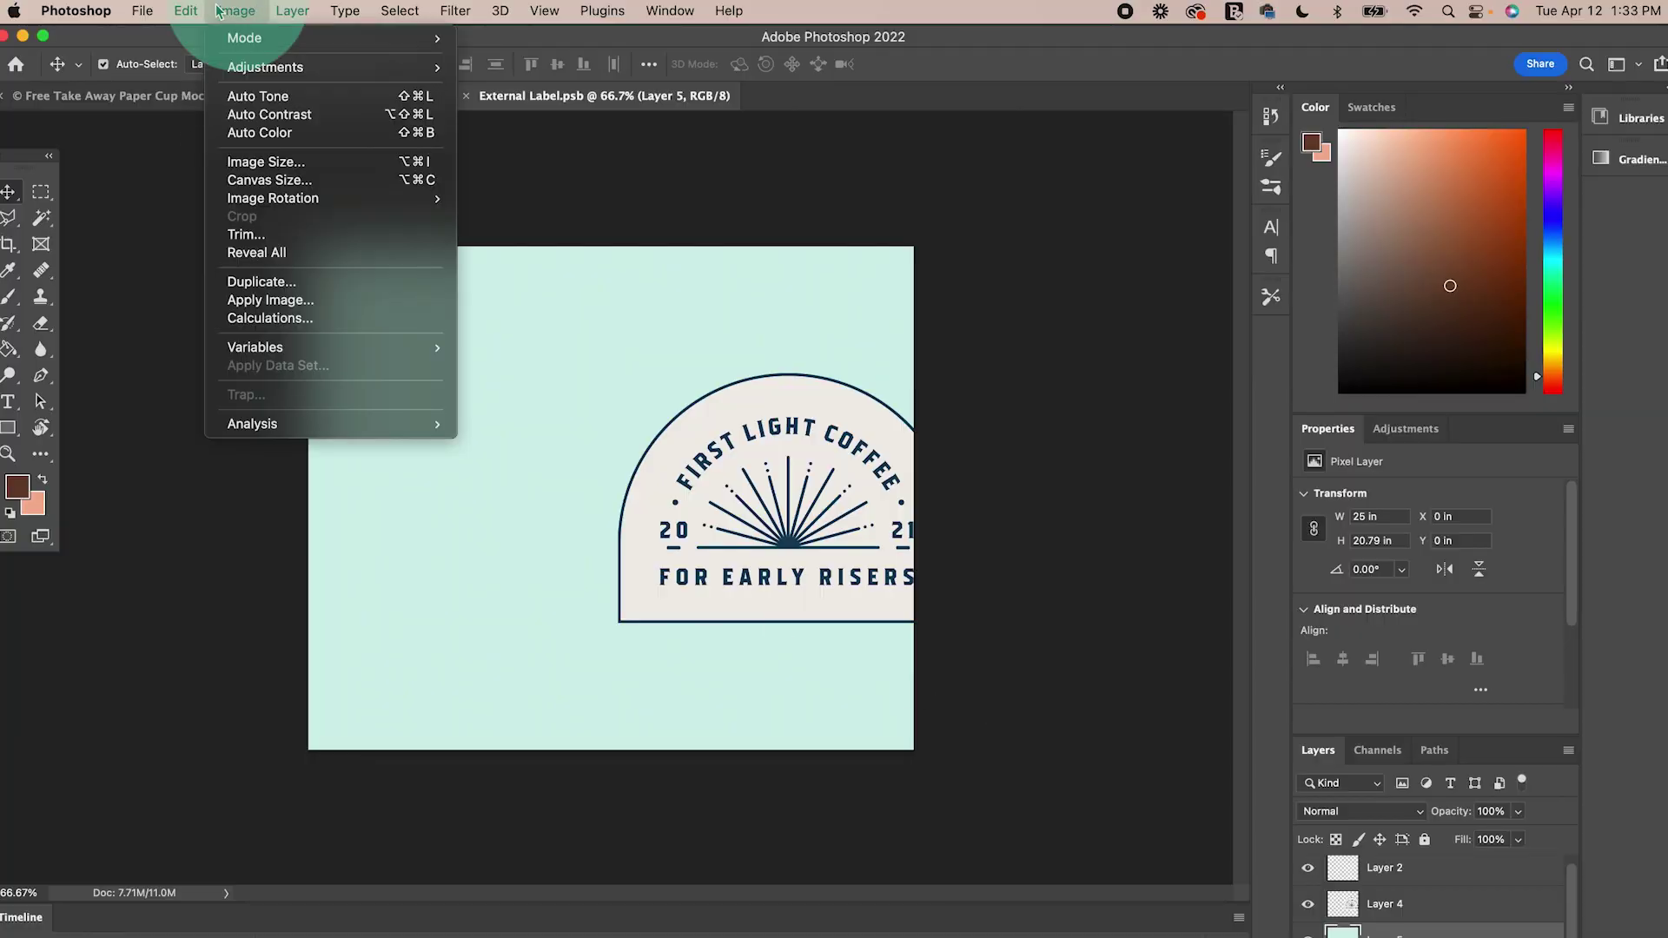
pyautogui.click(300, 181)
pyautogui.moveTo(875, 314); pyautogui.dragTo(1096, 284)
pyautogui.click(1155, 399)
pyautogui.click(1156, 375)
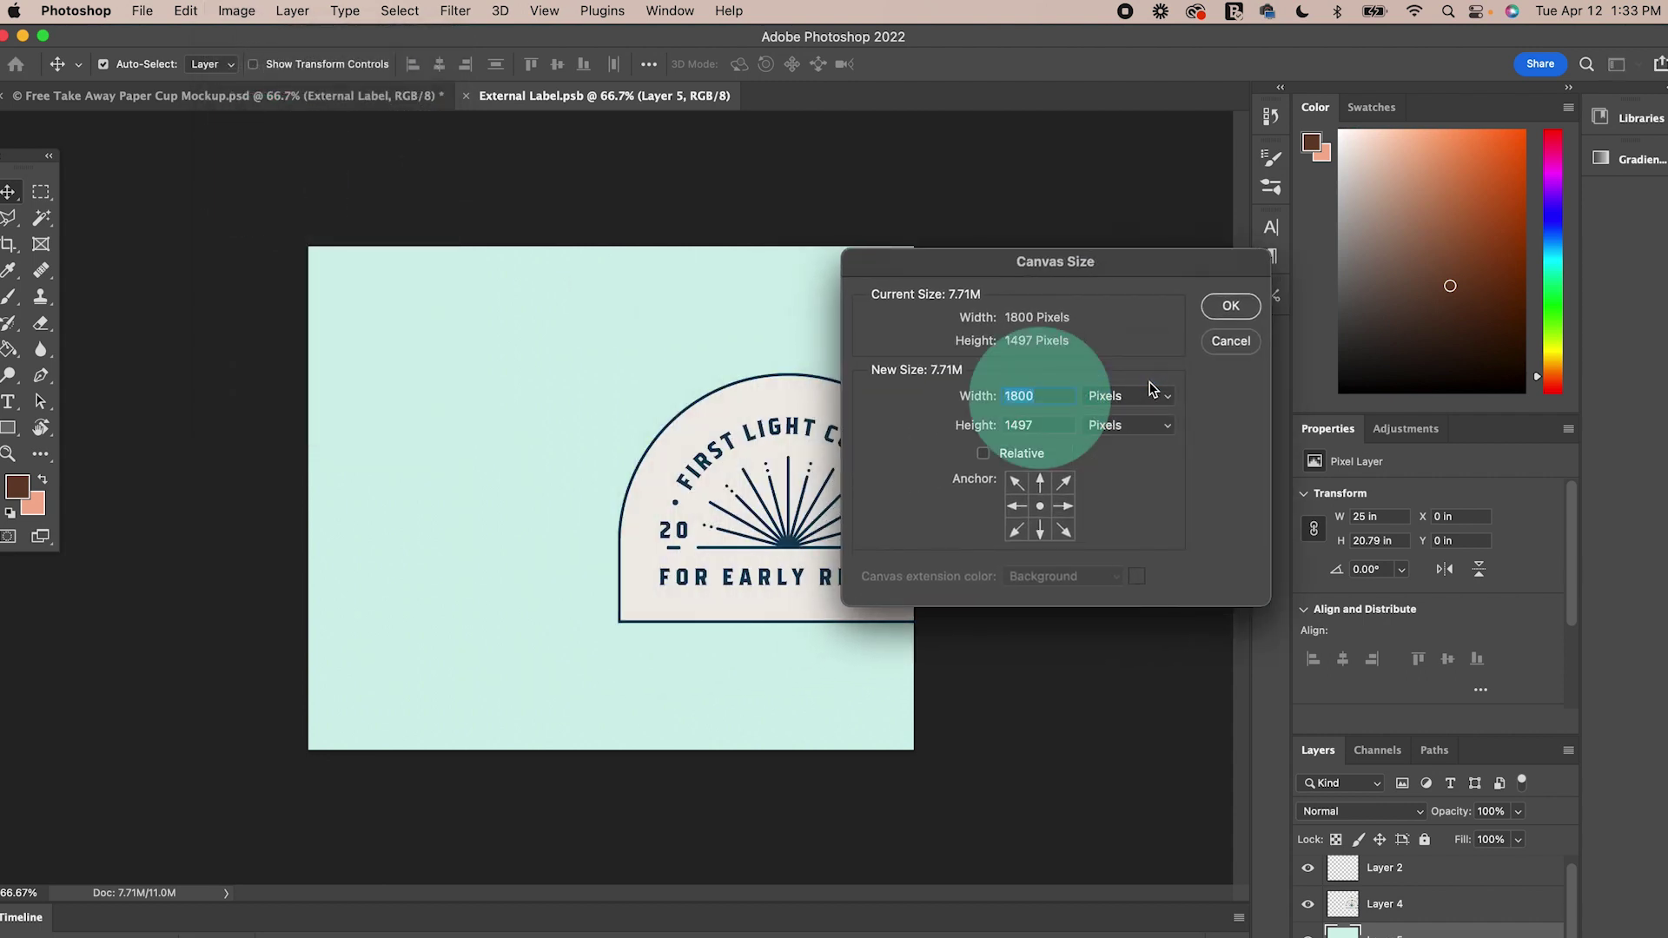
# - Draw a new artboard in Illustrator and return to the Selection tool
pyautogui.moveTo(1056, 476); pyautogui.dragTo(1448, 796)
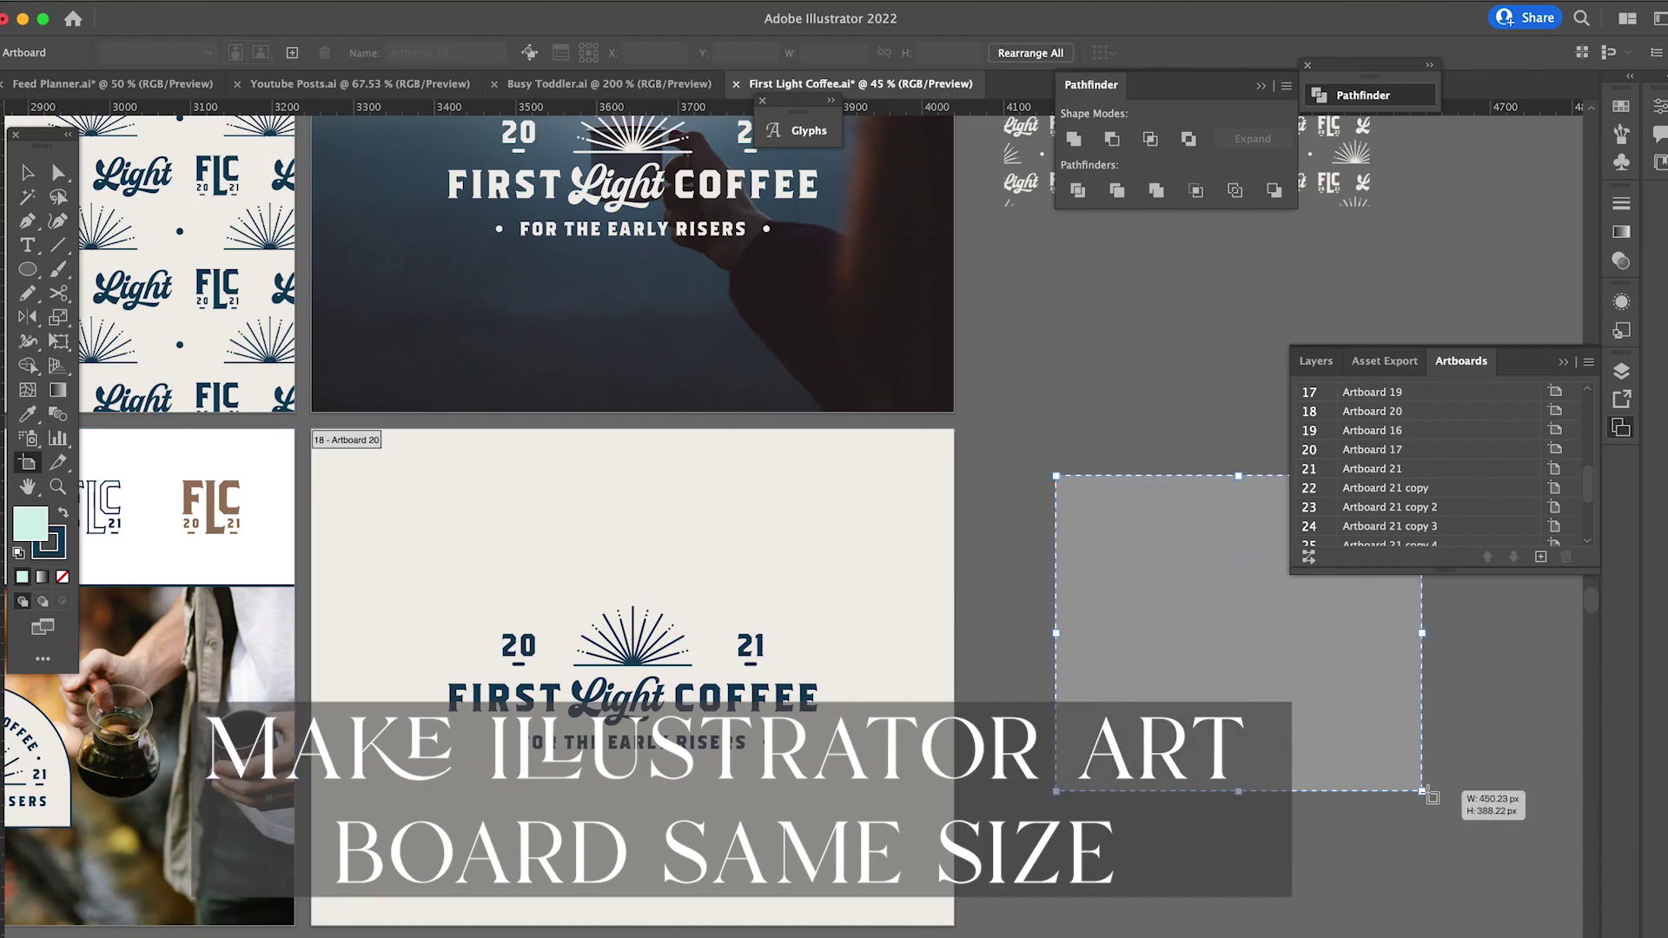
pyautogui.press('v')
pyautogui.hscroll(-10, 473, 443)
pyautogui.scroll(-3, 473, 439)
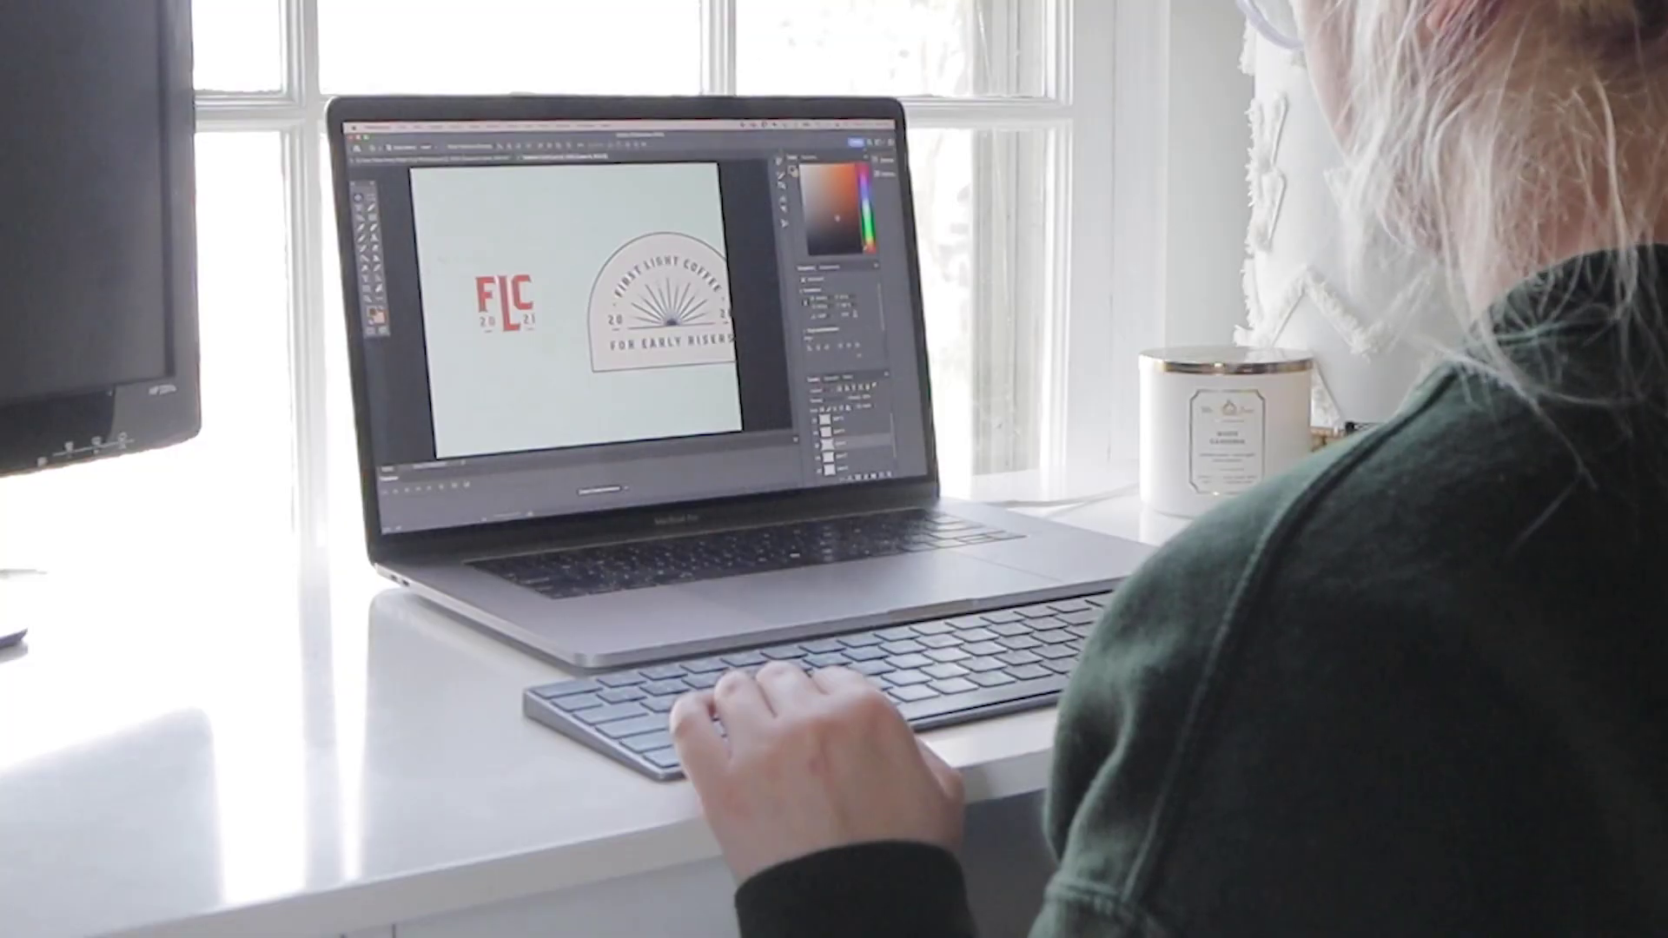
pyautogui.press('Delete')
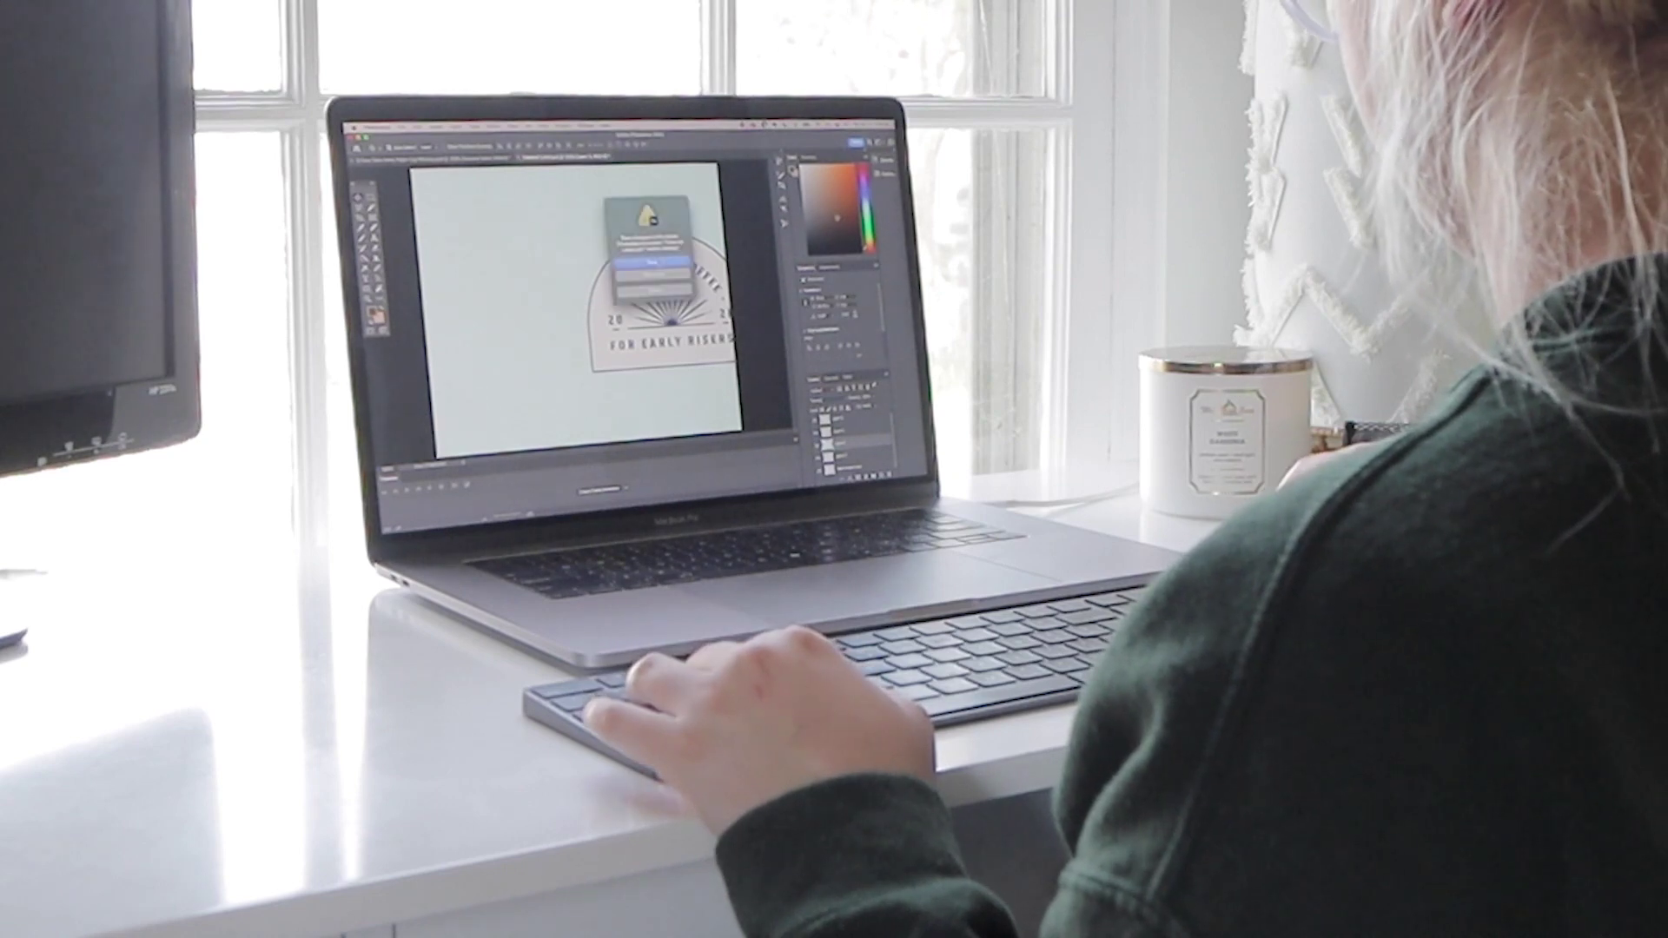
pyautogui.hotkey('ctrl', 'Tab')
pyautogui.press('super+minus')
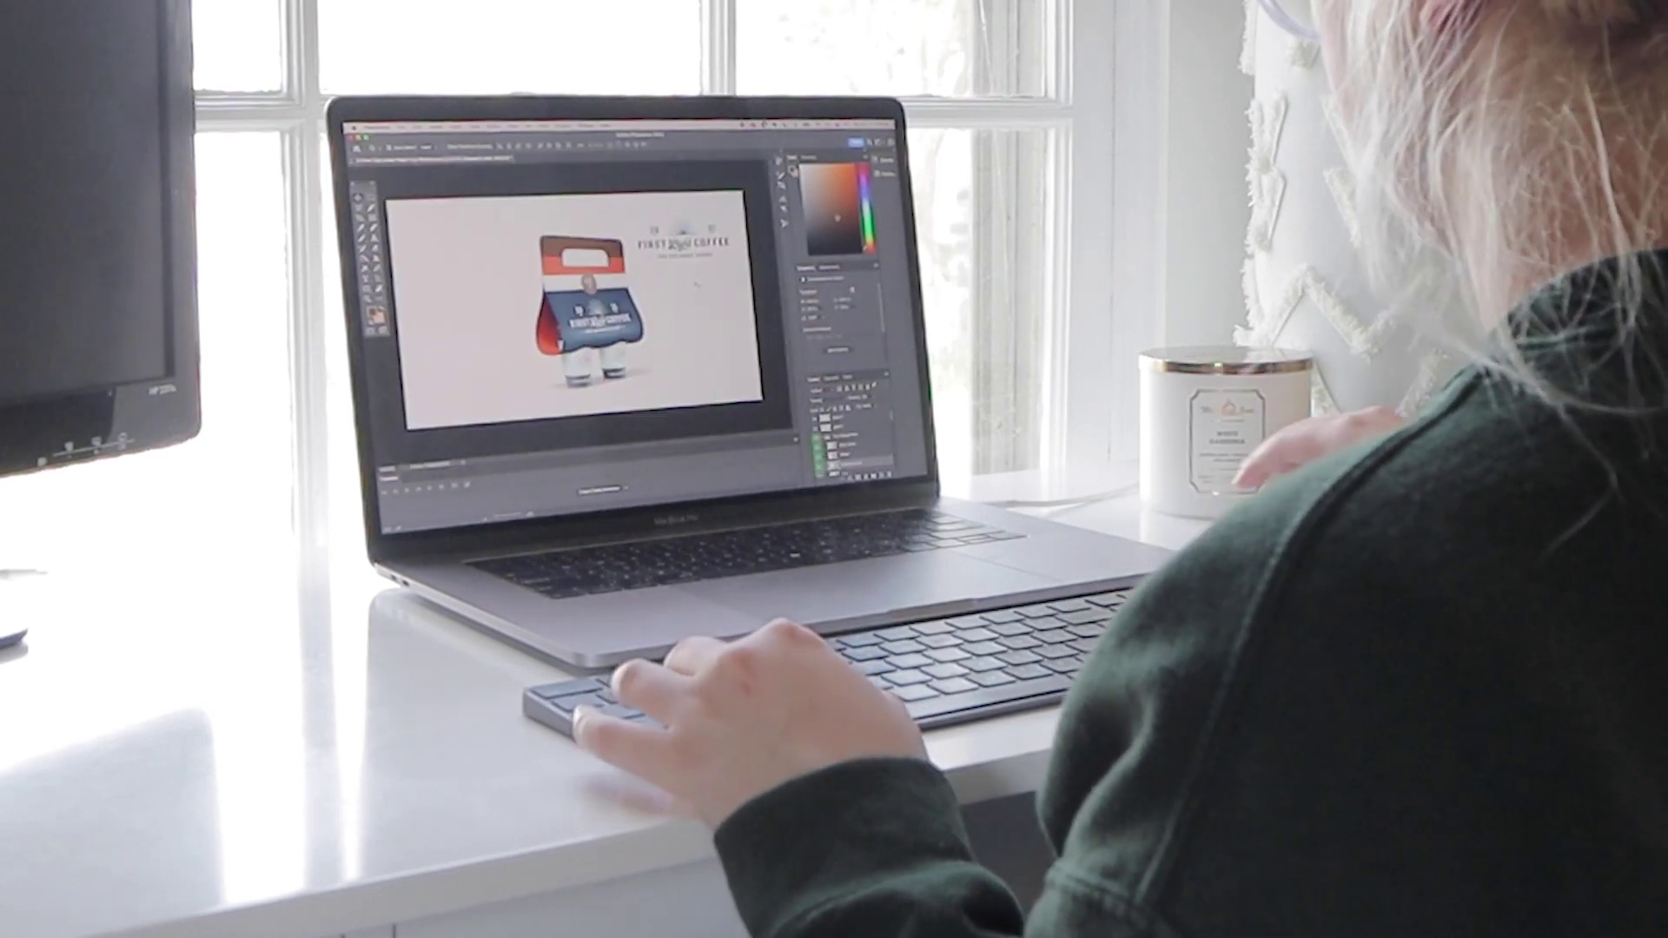
pyautogui.click(684, 480)
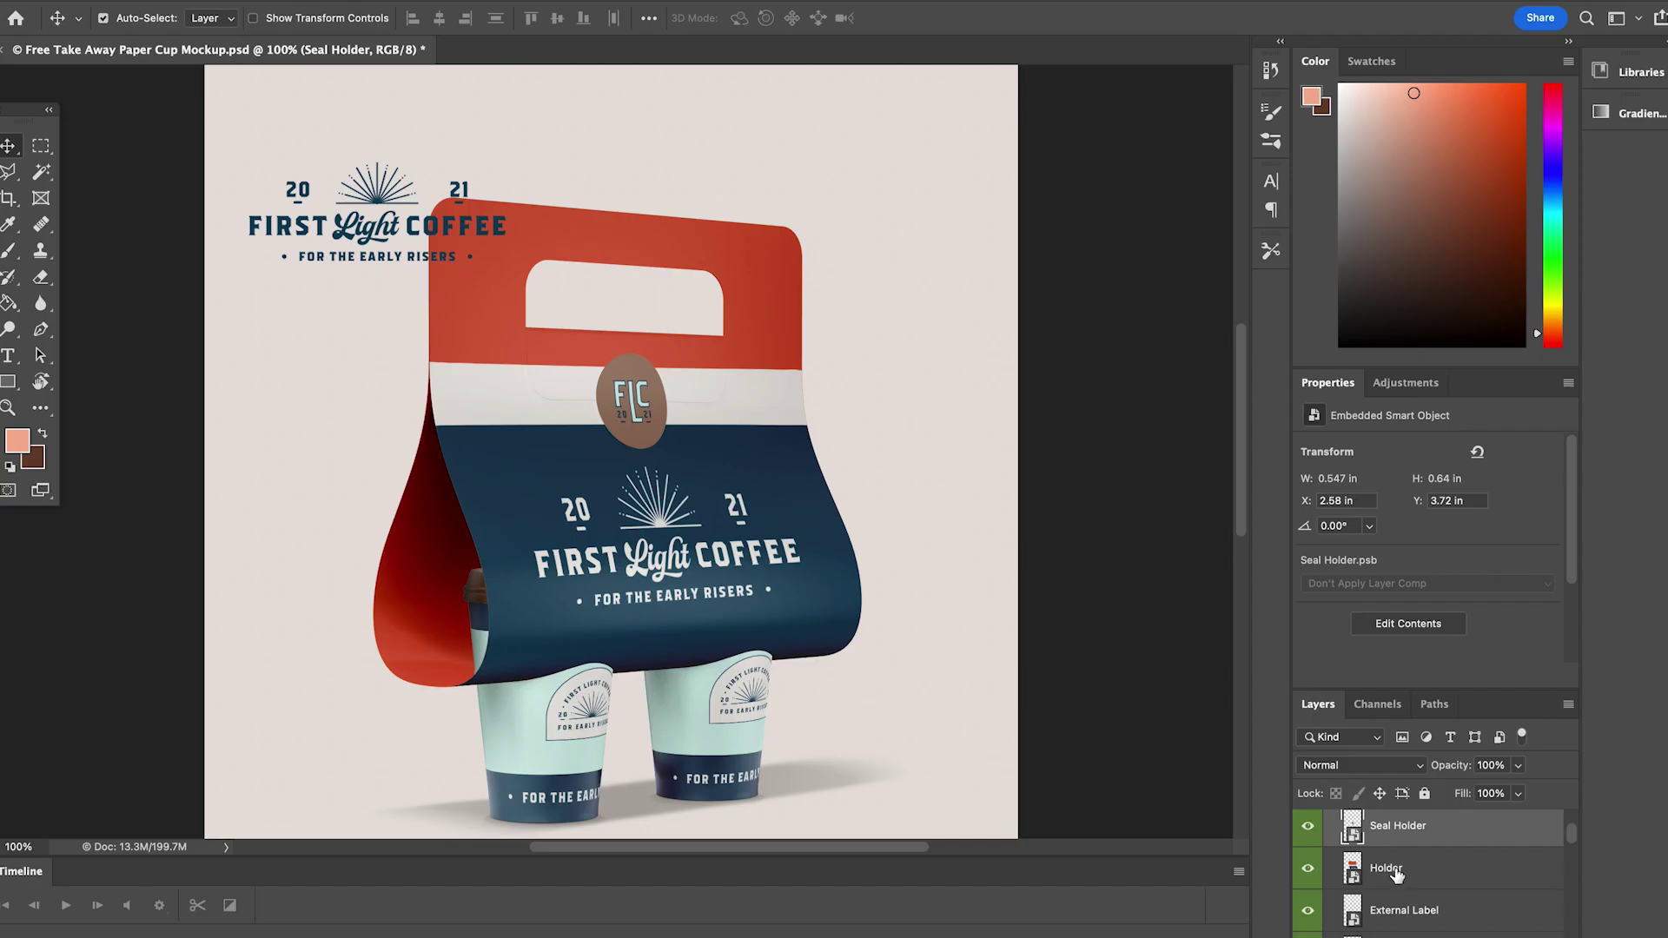
# - Open the Holder smart object and check its red and white band layers
pyautogui.click(1381, 864)
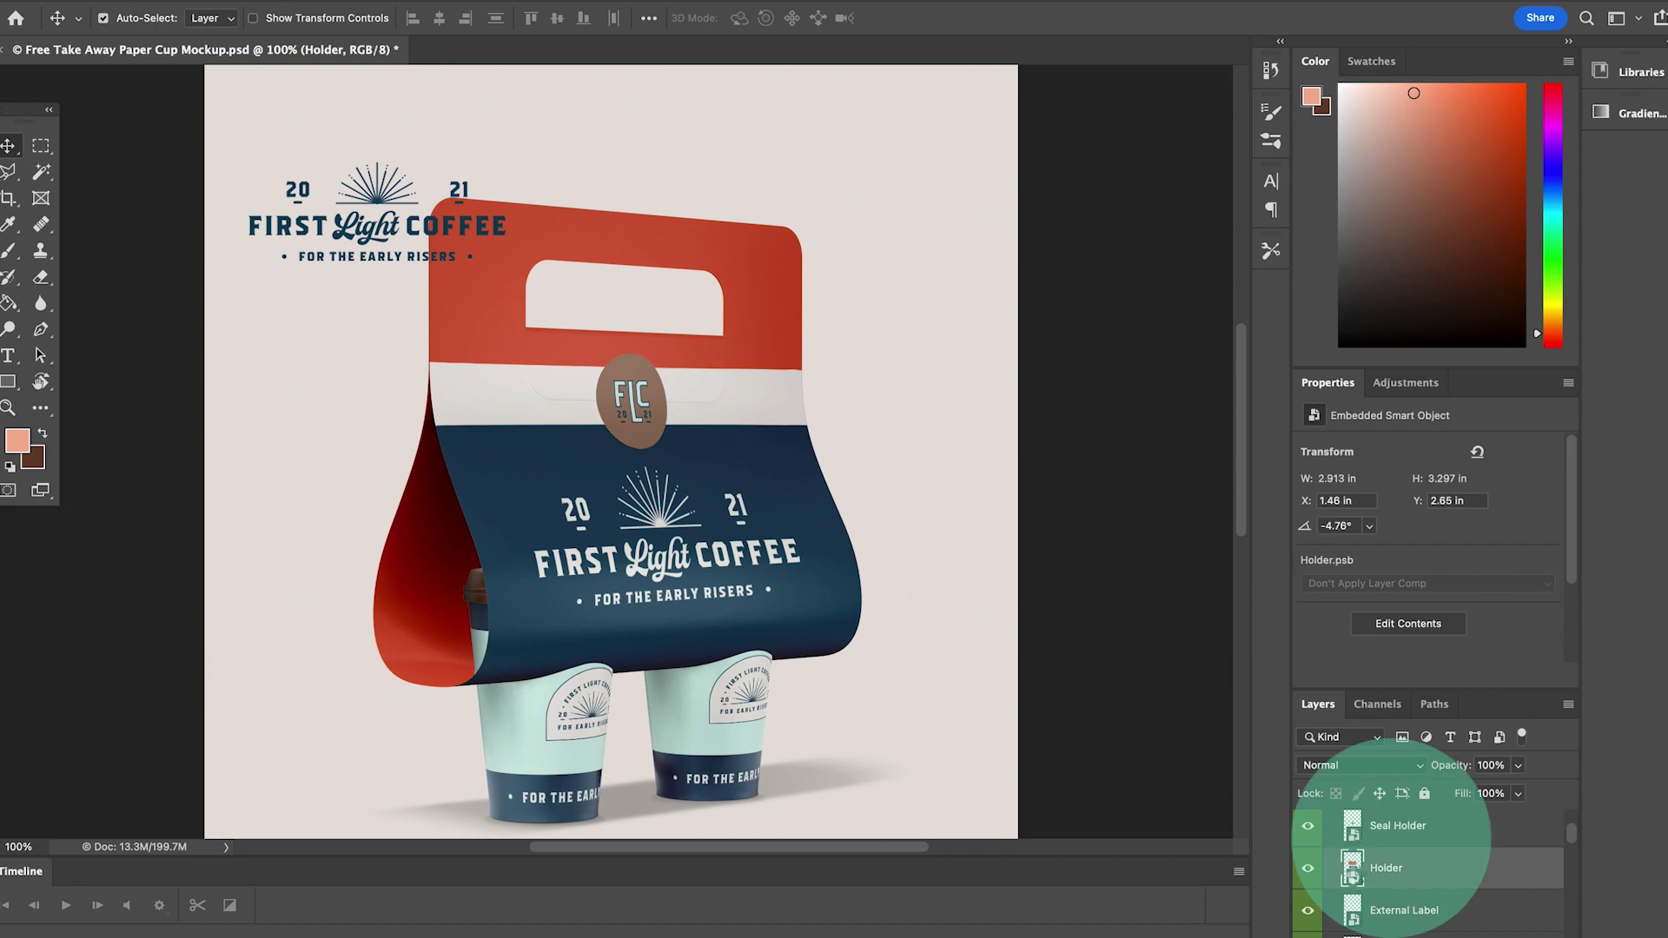
pyautogui.doubleClick(1353, 871)
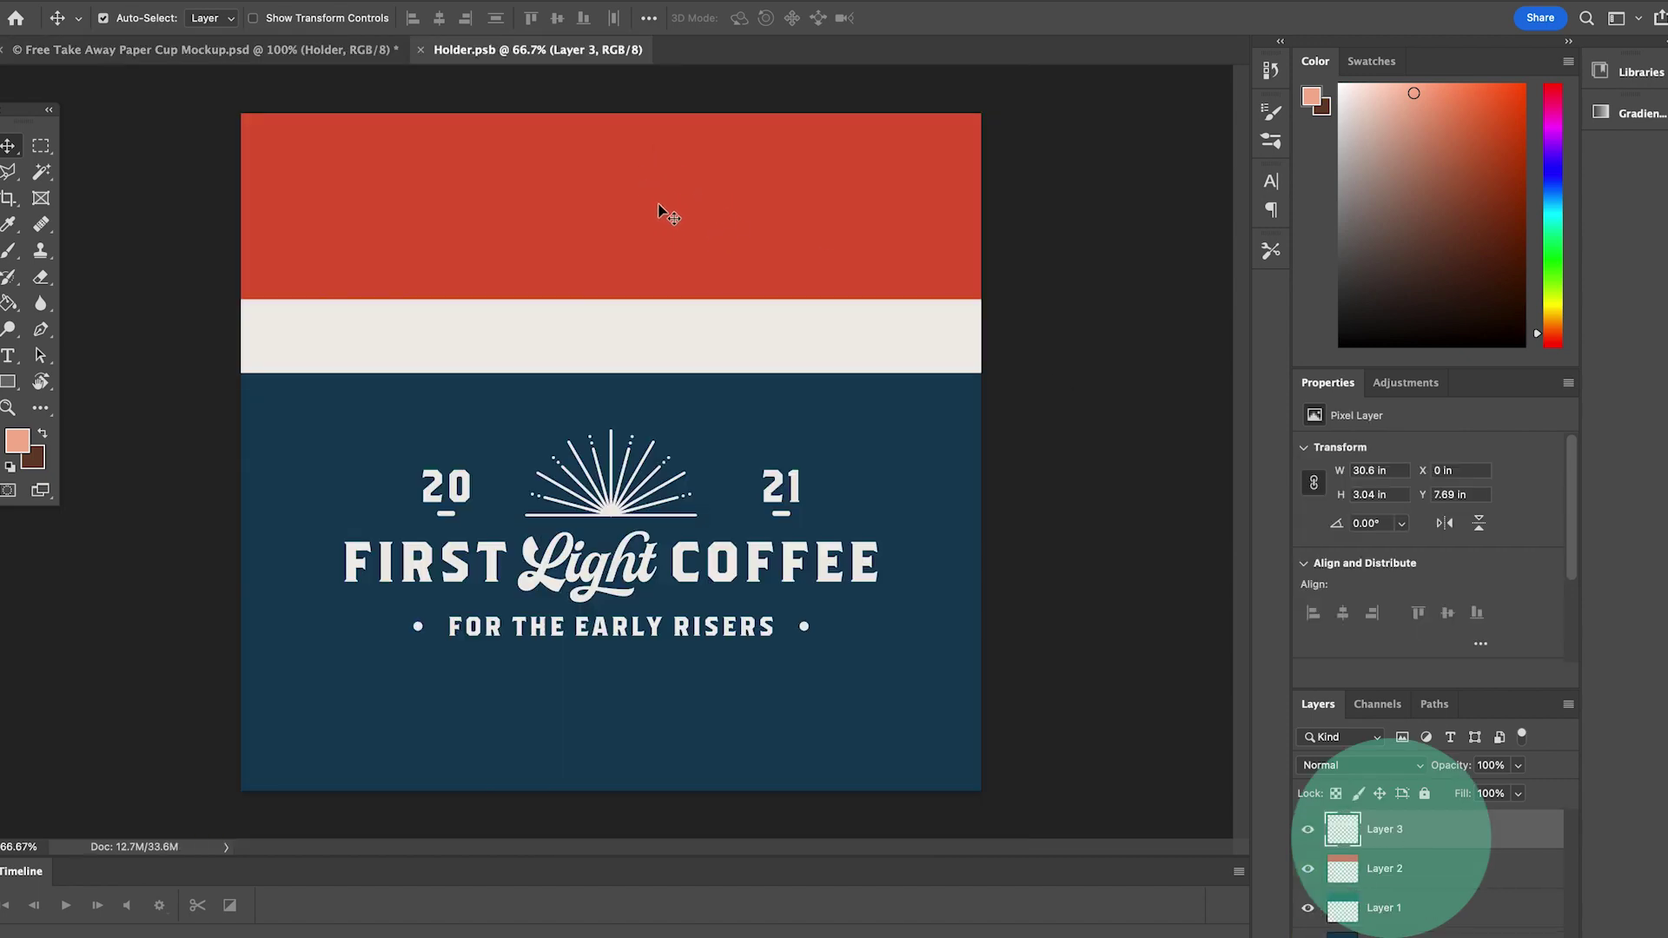
pyautogui.click(1308, 868)
pyautogui.click(1308, 868)
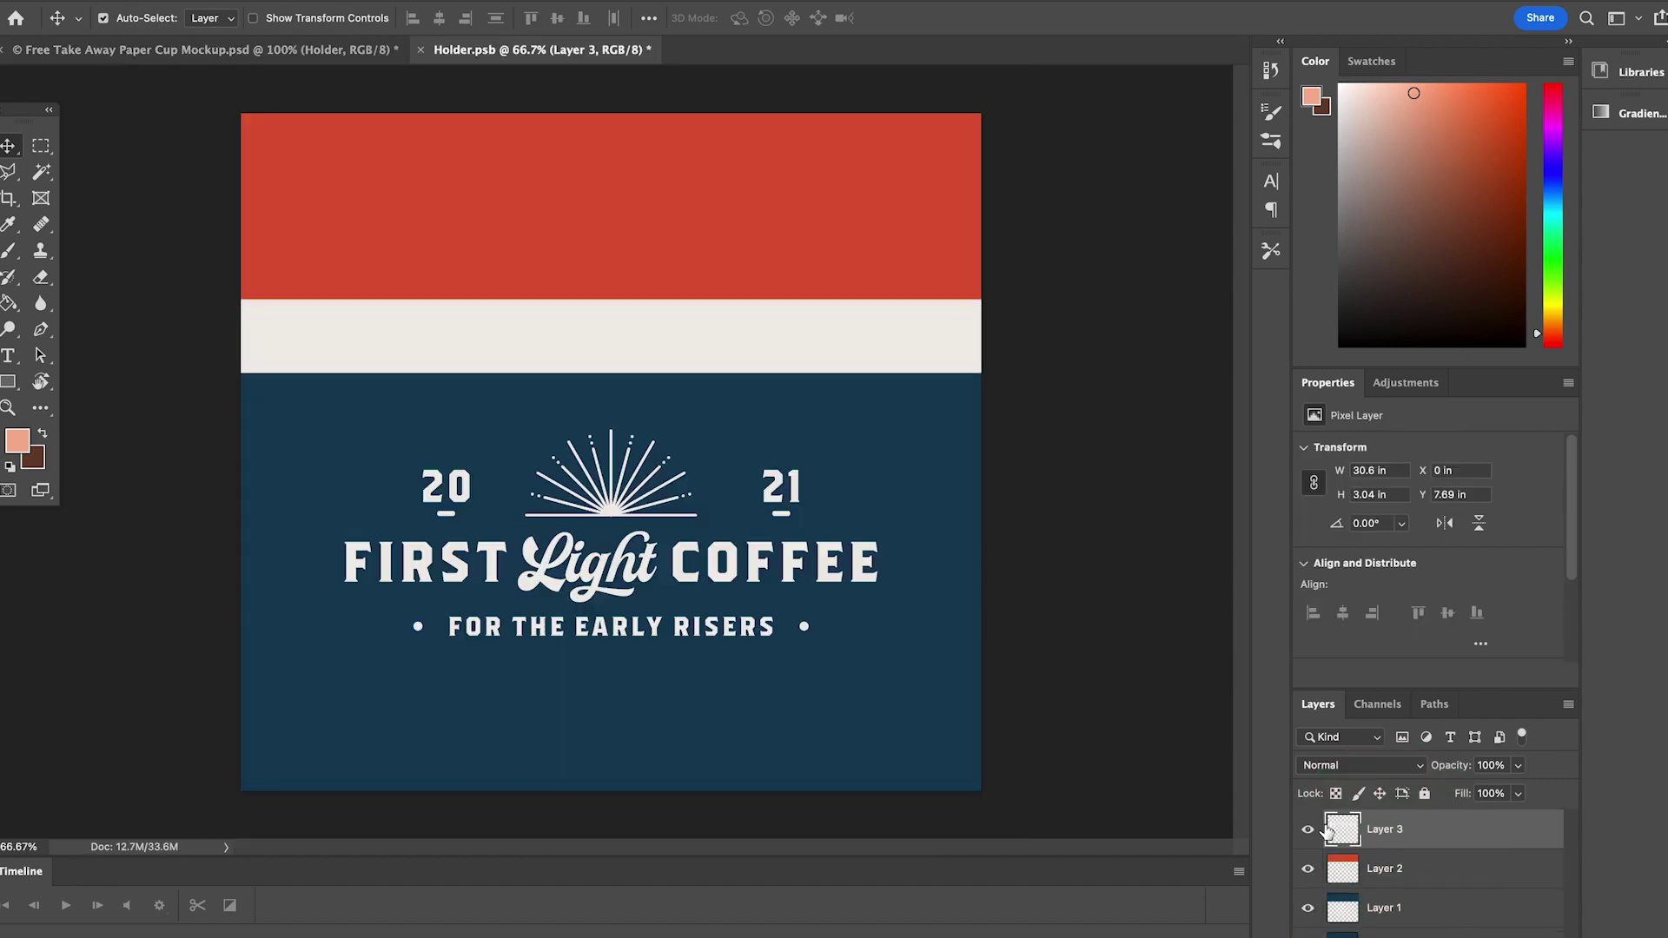
pyautogui.click(1311, 828)
pyautogui.click(1311, 829)
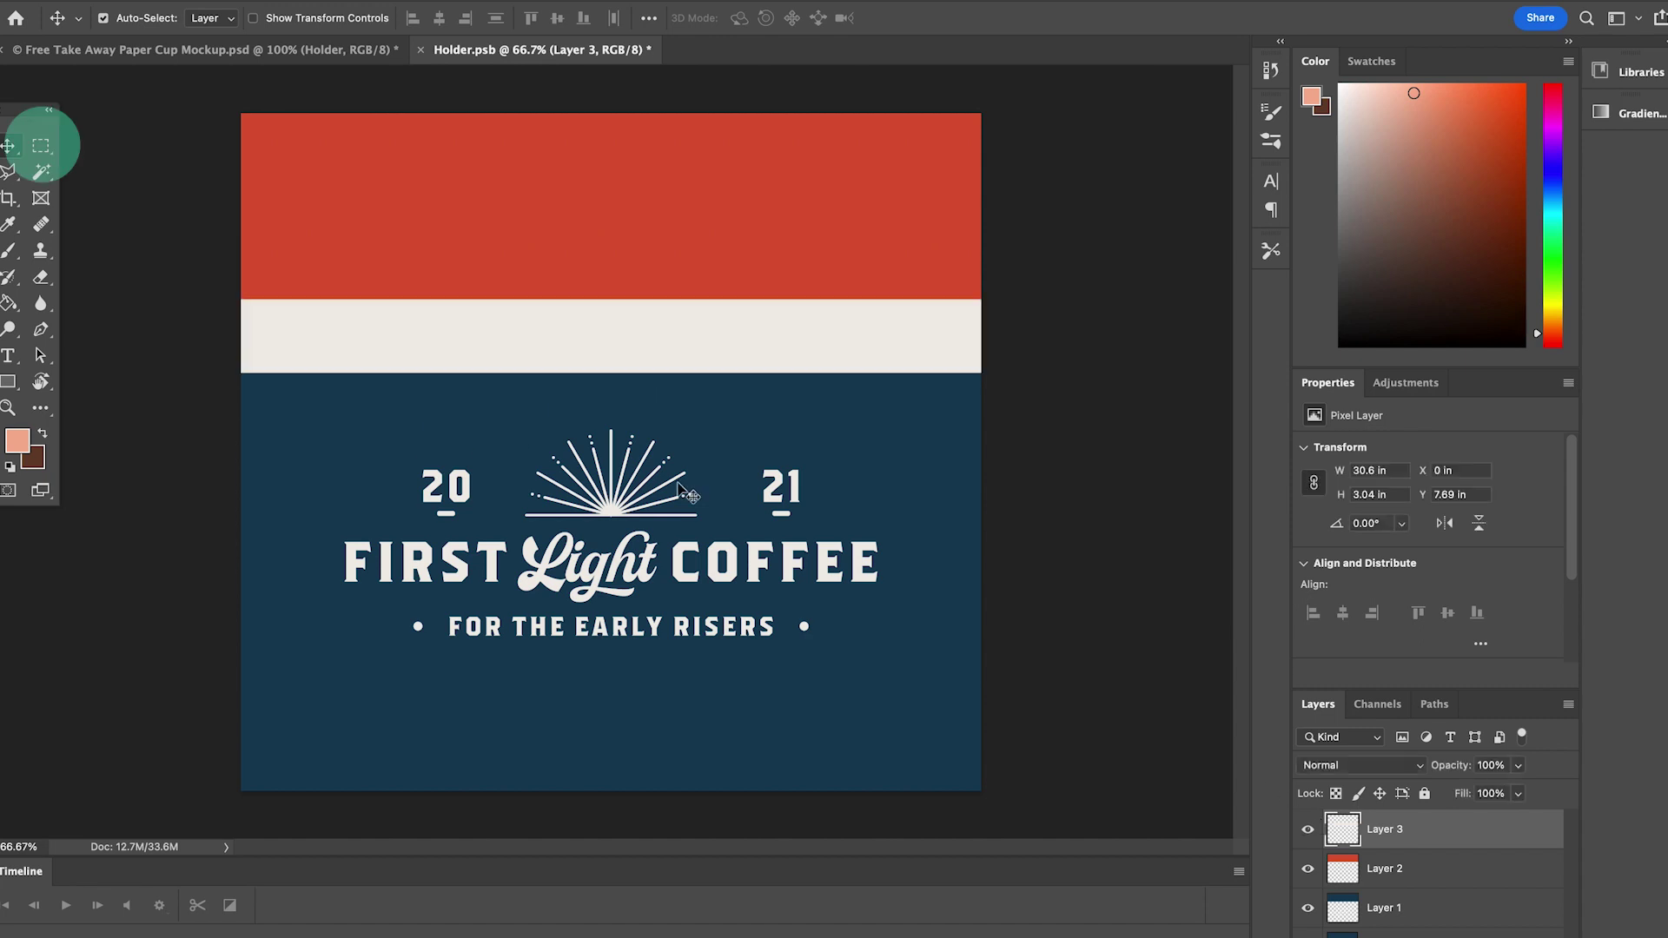
# - Fill a marquee strip across the Holder's top with dark brown and save it back
pyautogui.click(44, 150)
pyautogui.moveTo(206, 100); pyautogui.dragTo(1052, 215)
pyautogui.press('g')
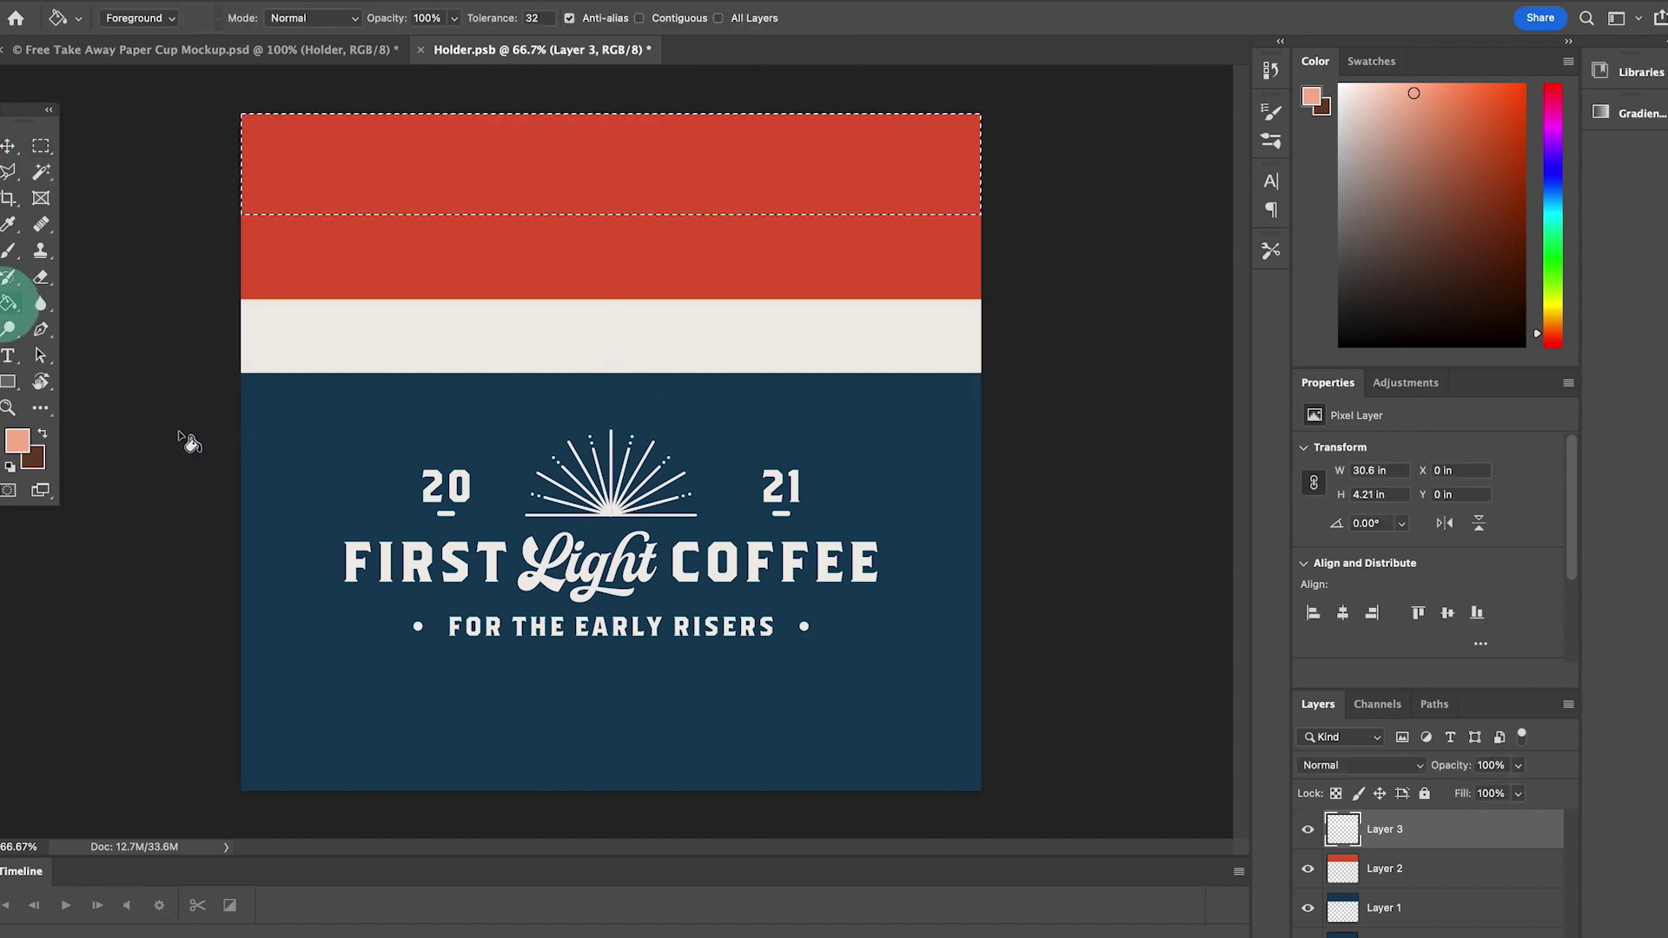
pyautogui.click(41, 433)
pyautogui.click(418, 176)
pyautogui.press('super+d')
pyautogui.press('super+w')
pyautogui.click(883, 351)
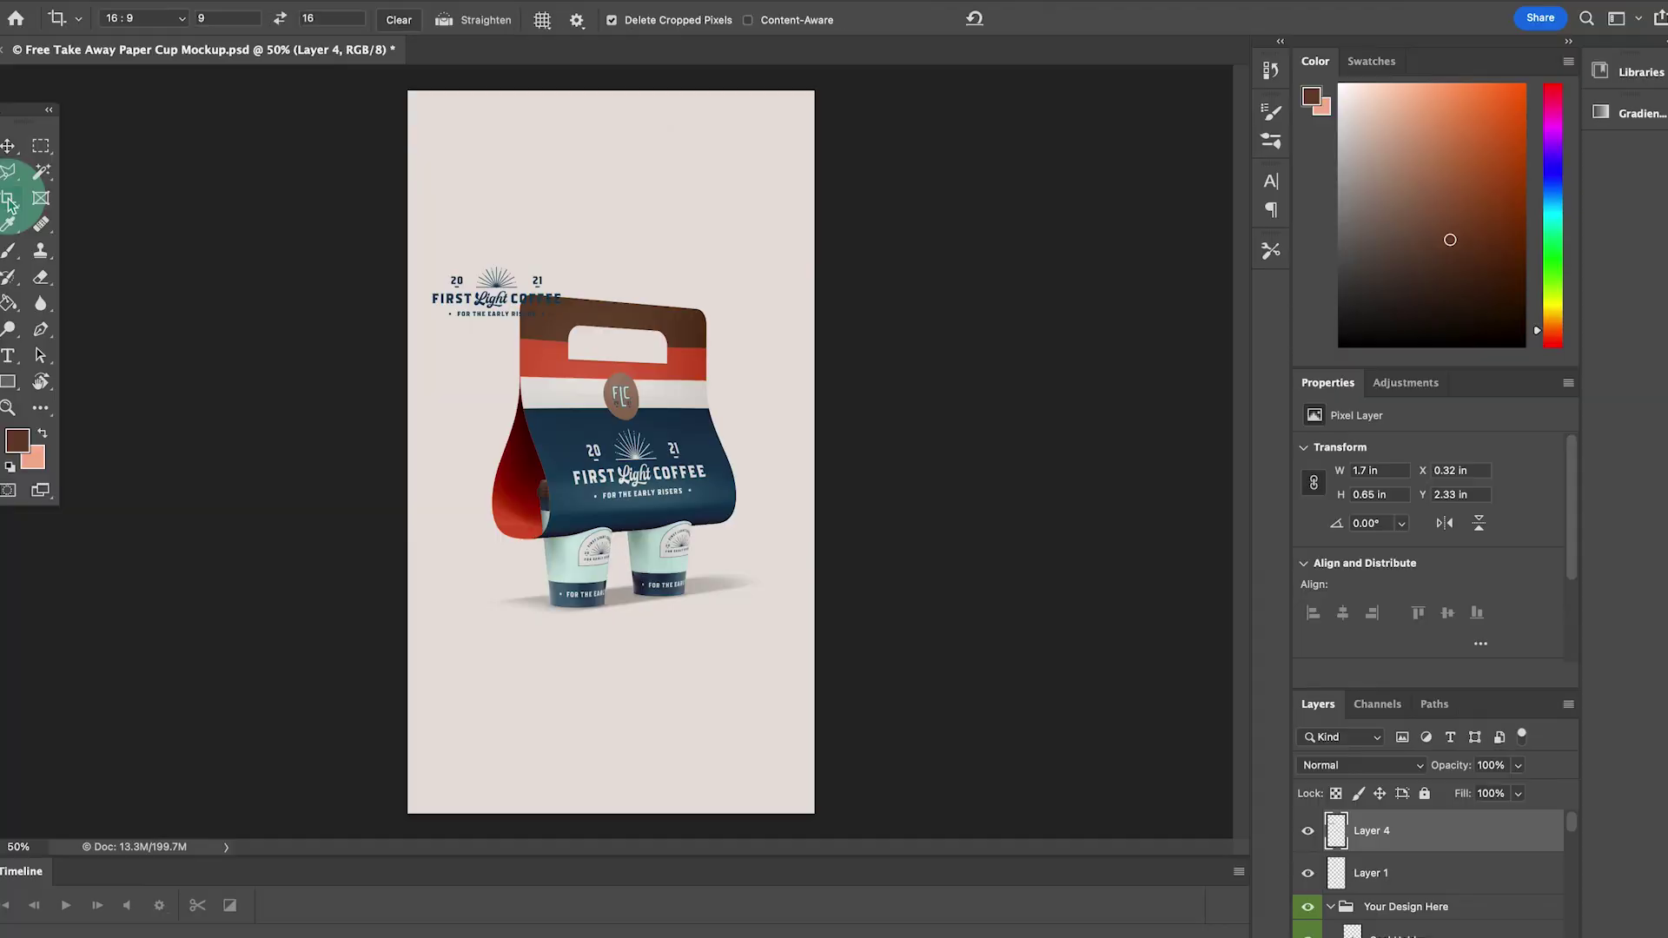
# - Crop the mockup with the 16 : 9 ratio preset, extending the frame beyond the image edges
pyautogui.click(8, 198)
pyautogui.moveTo(408, 448)
pyautogui.mouseDown()
pyautogui.moveTo(278, 445)
pyautogui.moveTo(374, 445)
pyautogui.mouseUp()
pyautogui.click(174, 20)
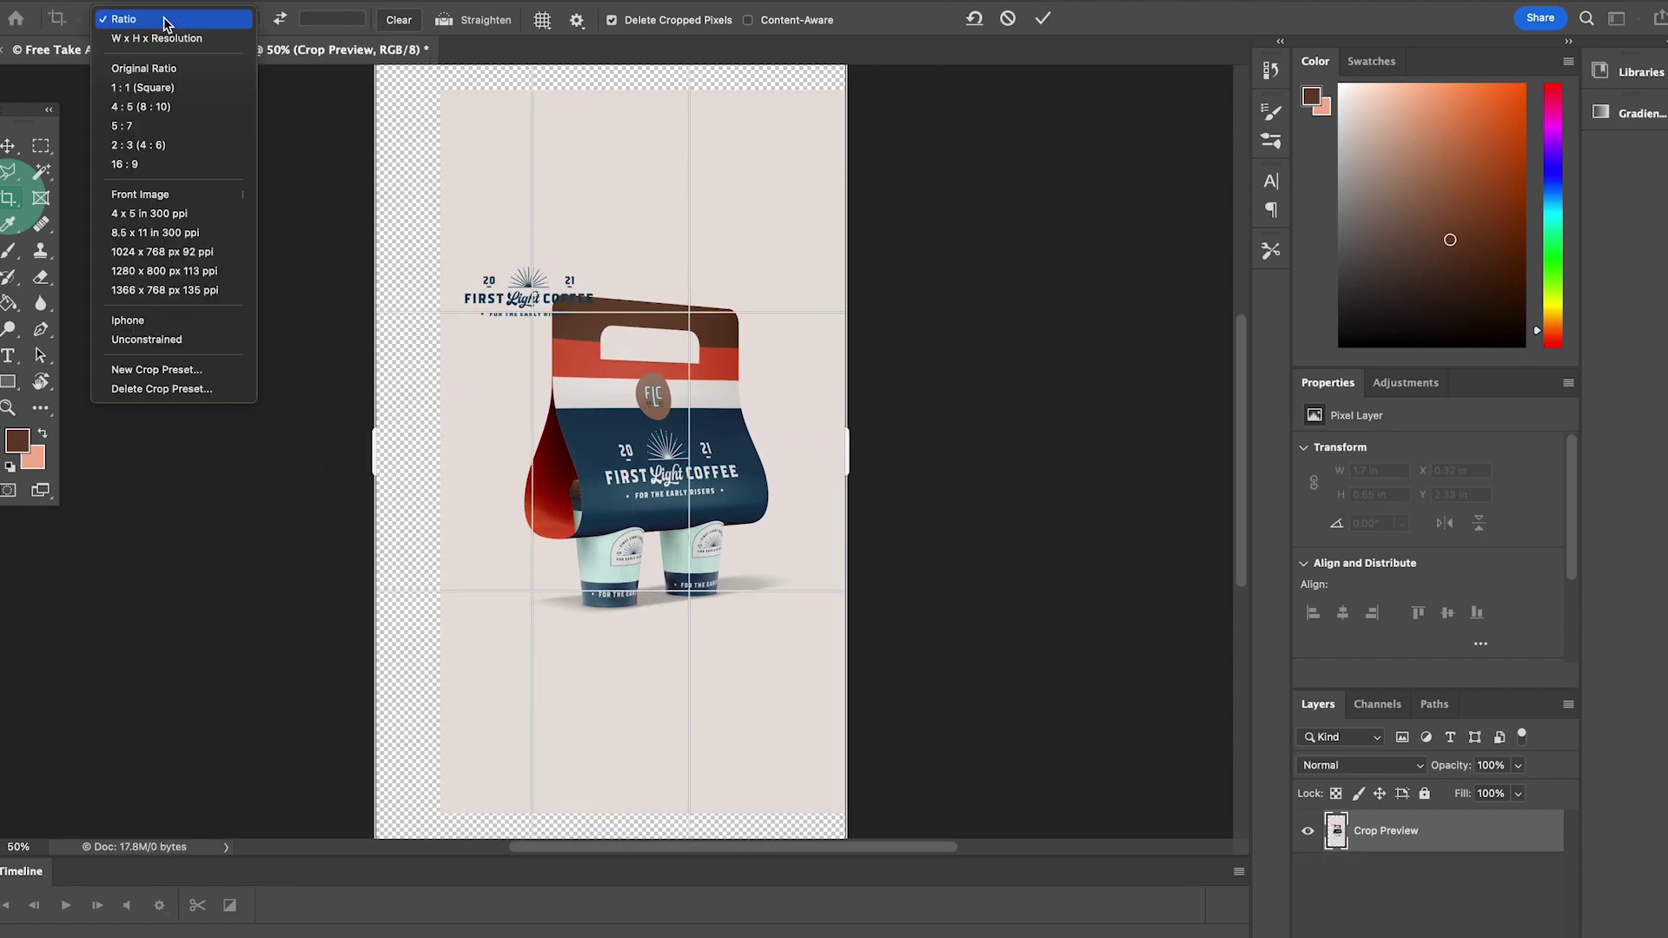
pyautogui.click(138, 164)
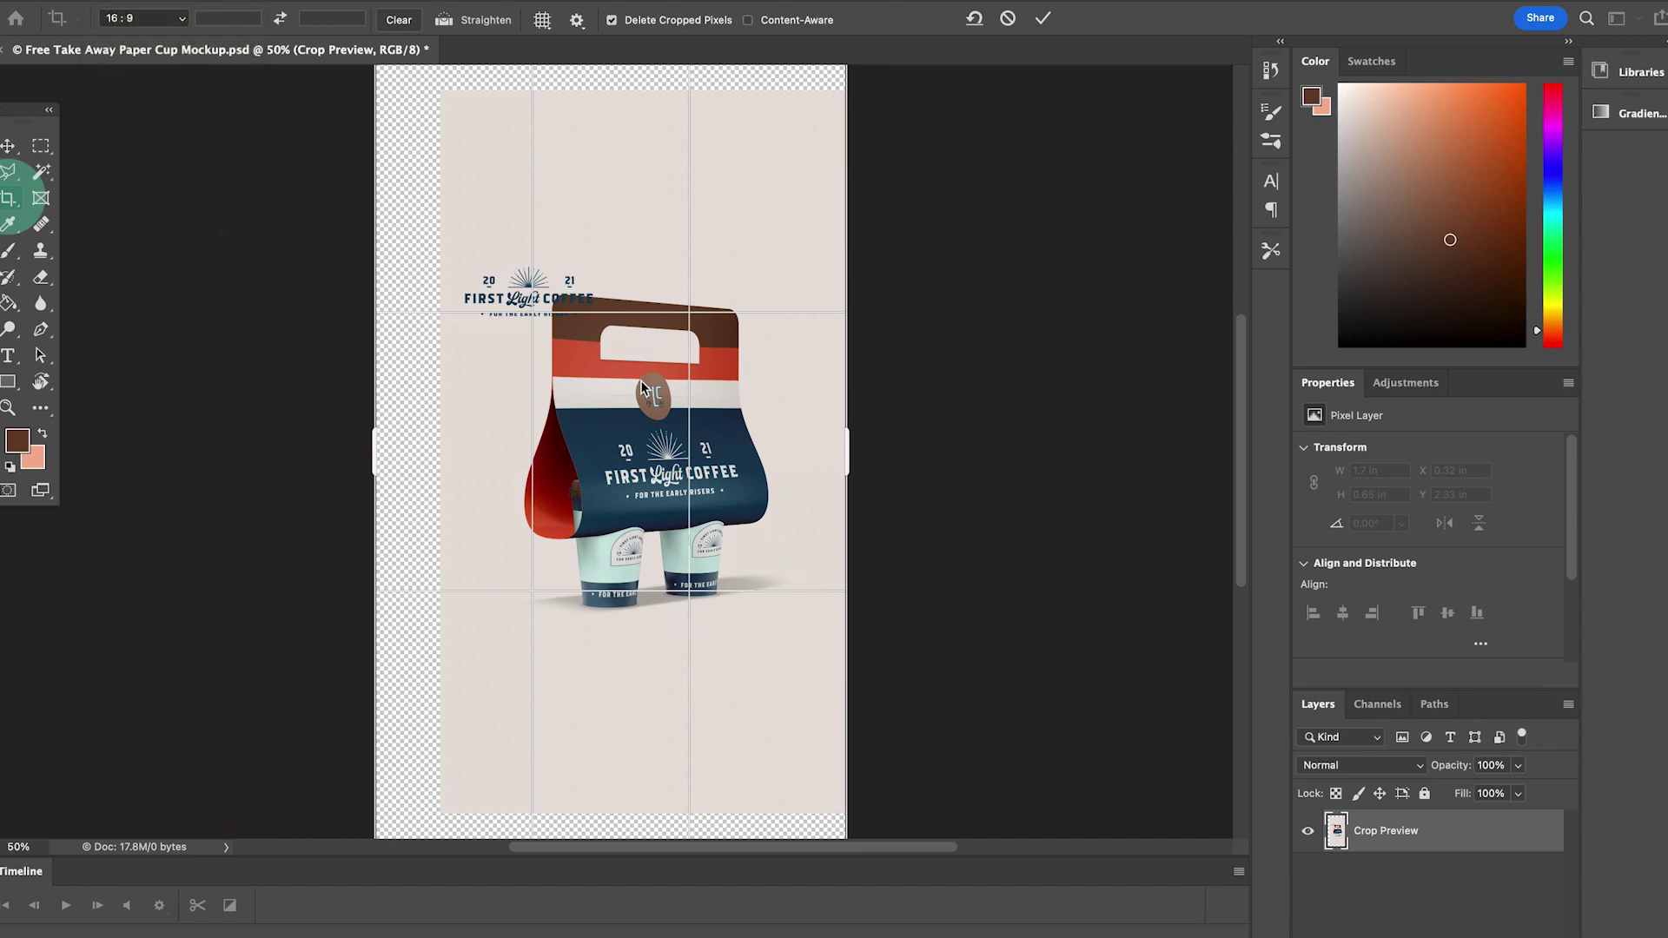
pyautogui.moveTo(838, 339); pyautogui.dragTo(930, 269)
pyautogui.moveTo(283, 633); pyautogui.dragTo(218, 673)
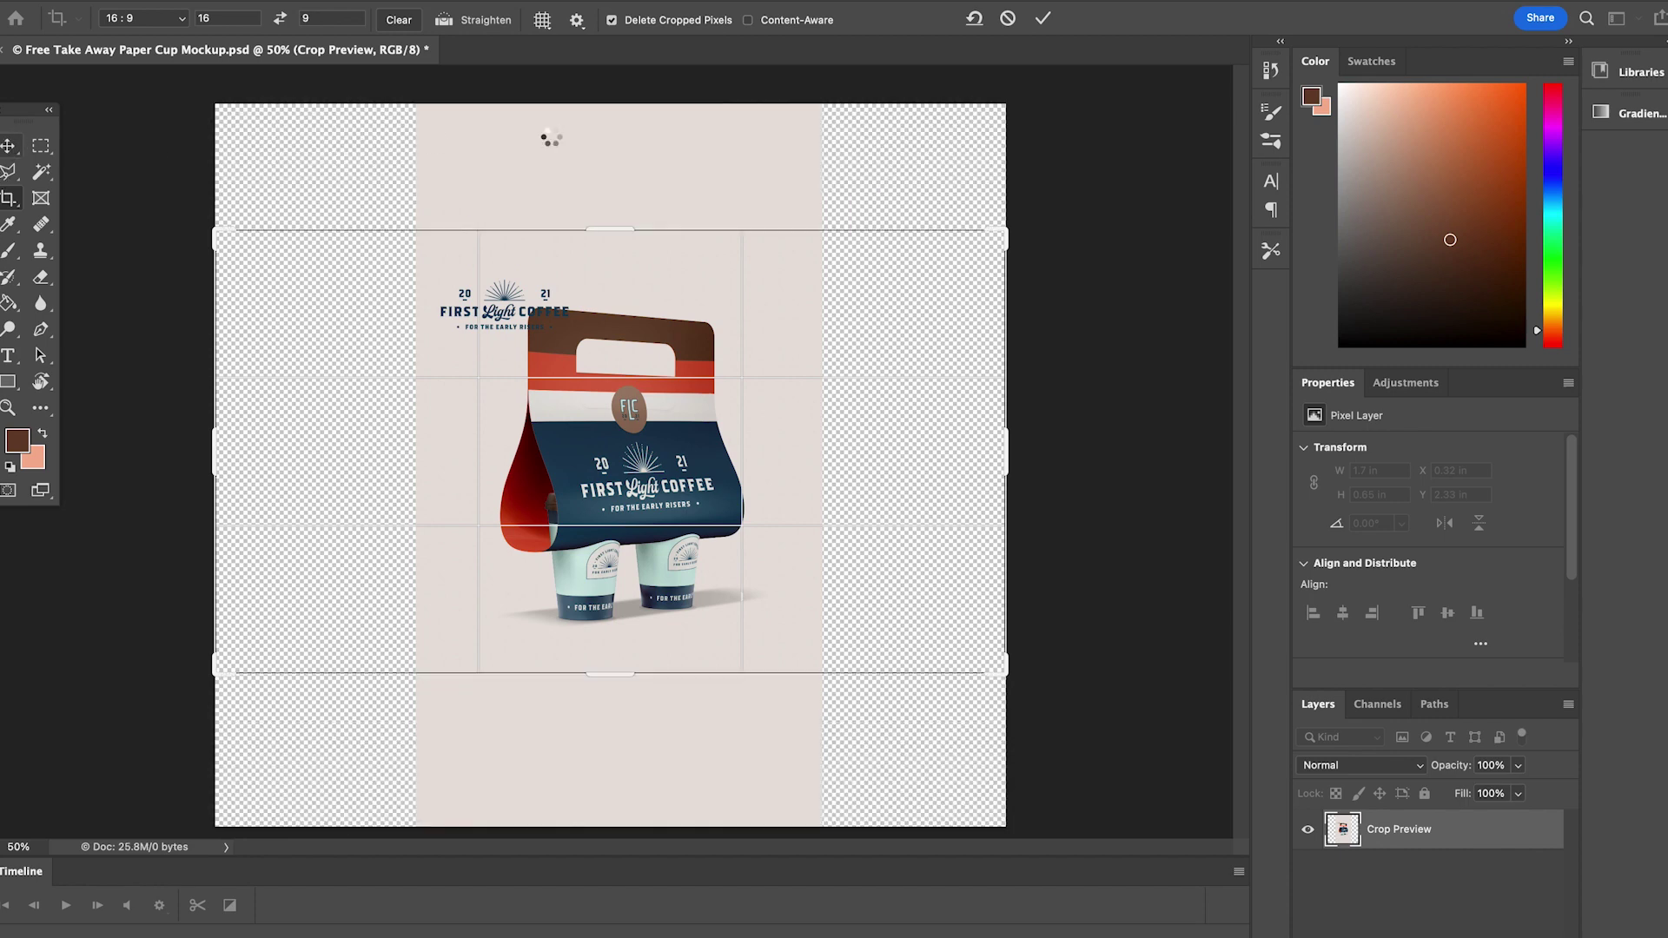
pyautogui.press('v')
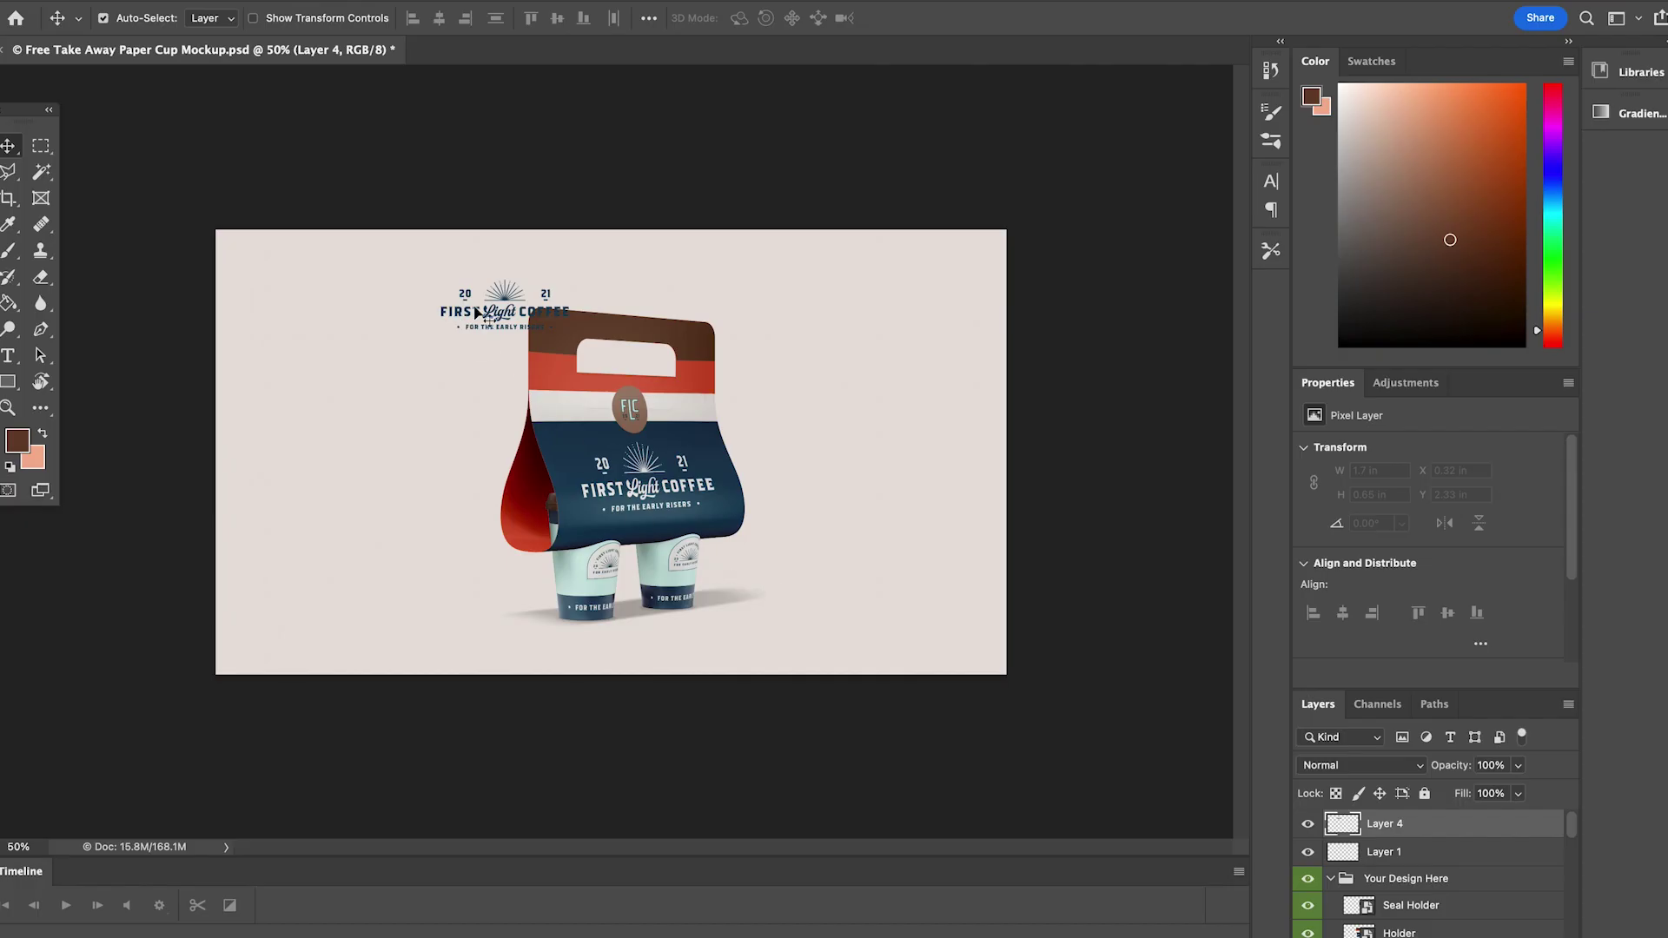
pyautogui.moveTo(477, 313); pyautogui.dragTo(451, 308)
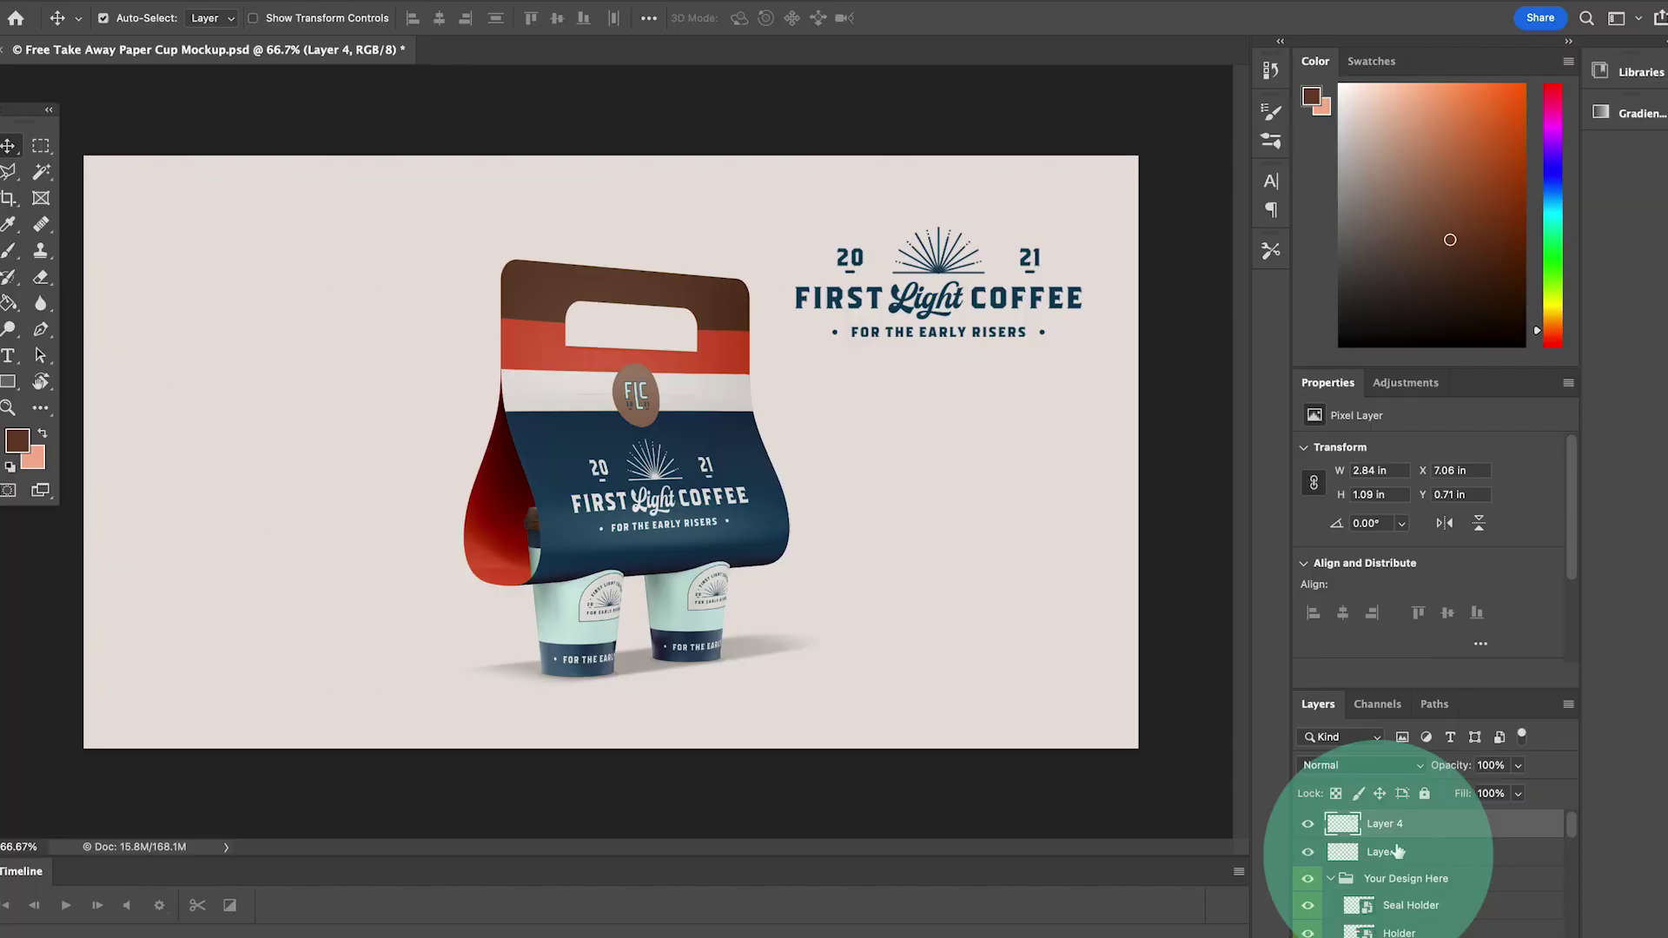
# - Collapse the Mockup group and range-select all layers from Mockup to Layer 4
pyautogui.click(1392, 860)
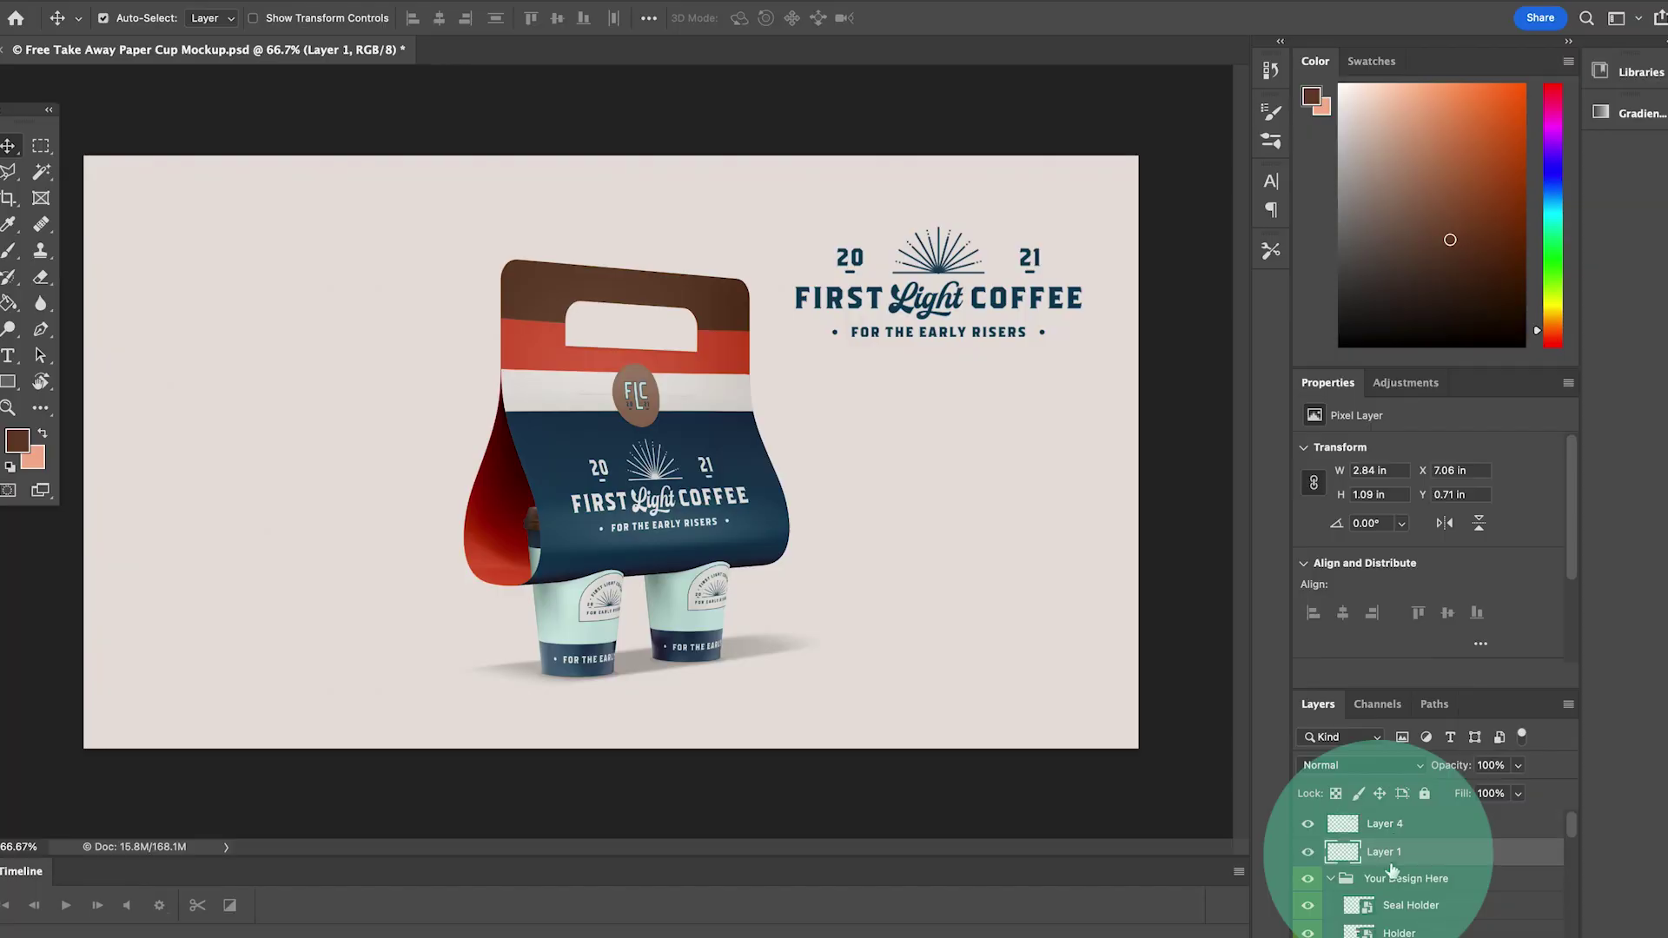
pyautogui.scroll(-3, 1444, 866)
pyautogui.click(1330, 851)
pyautogui.scroll(3, 1355, 860)
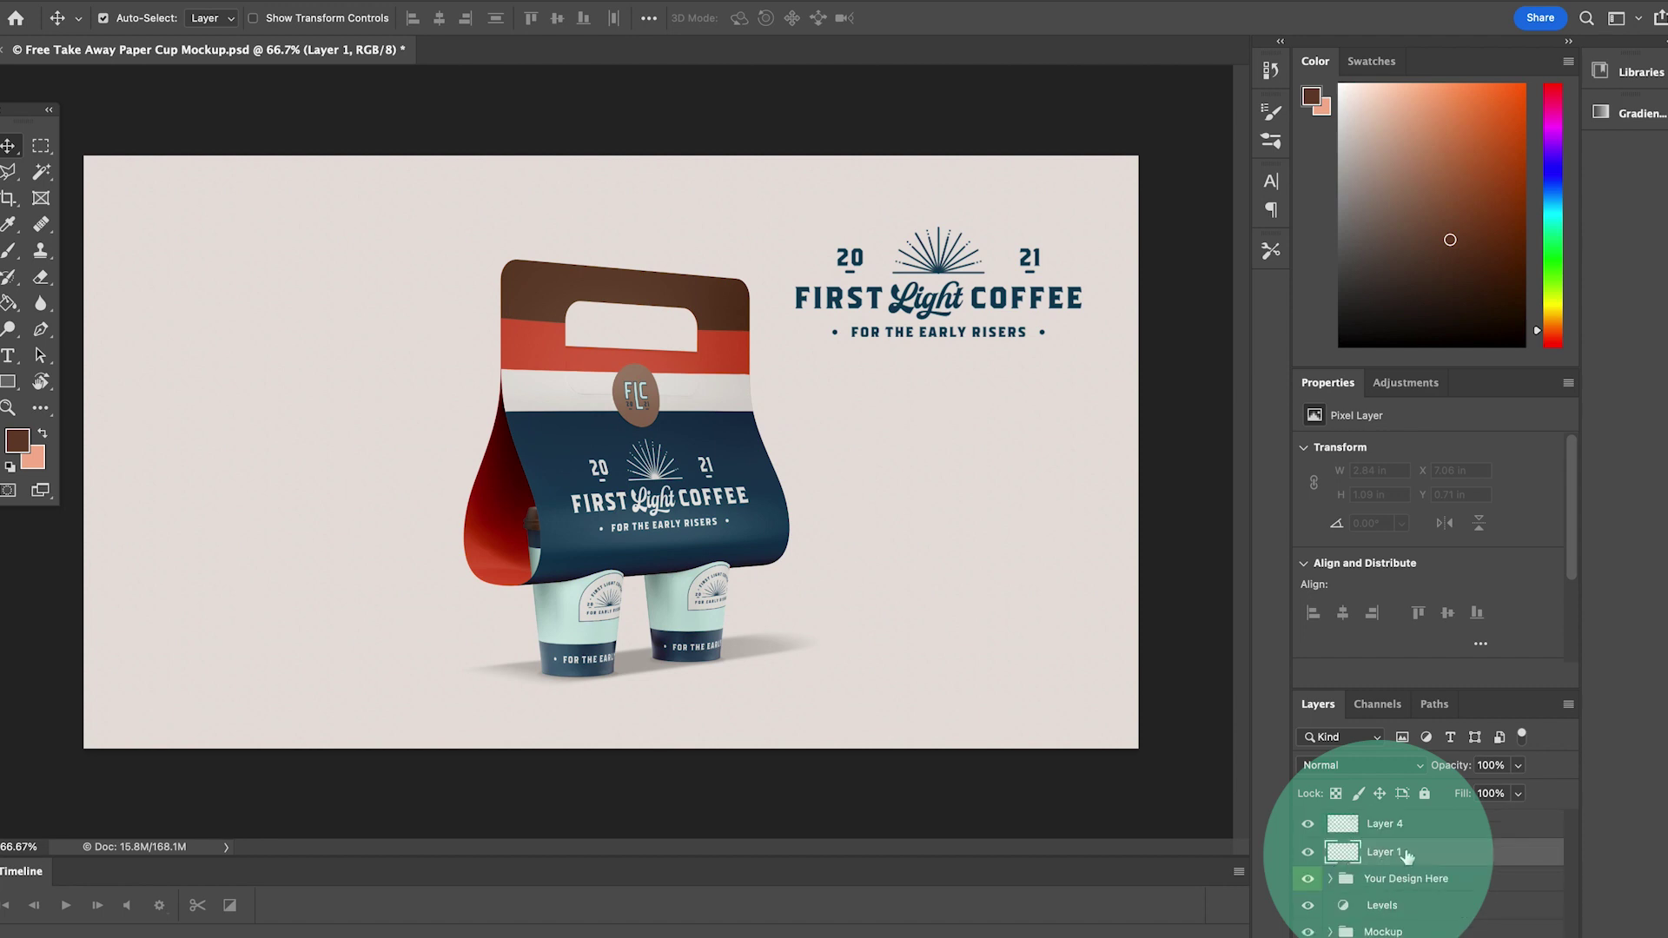
pyautogui.click(1387, 882)
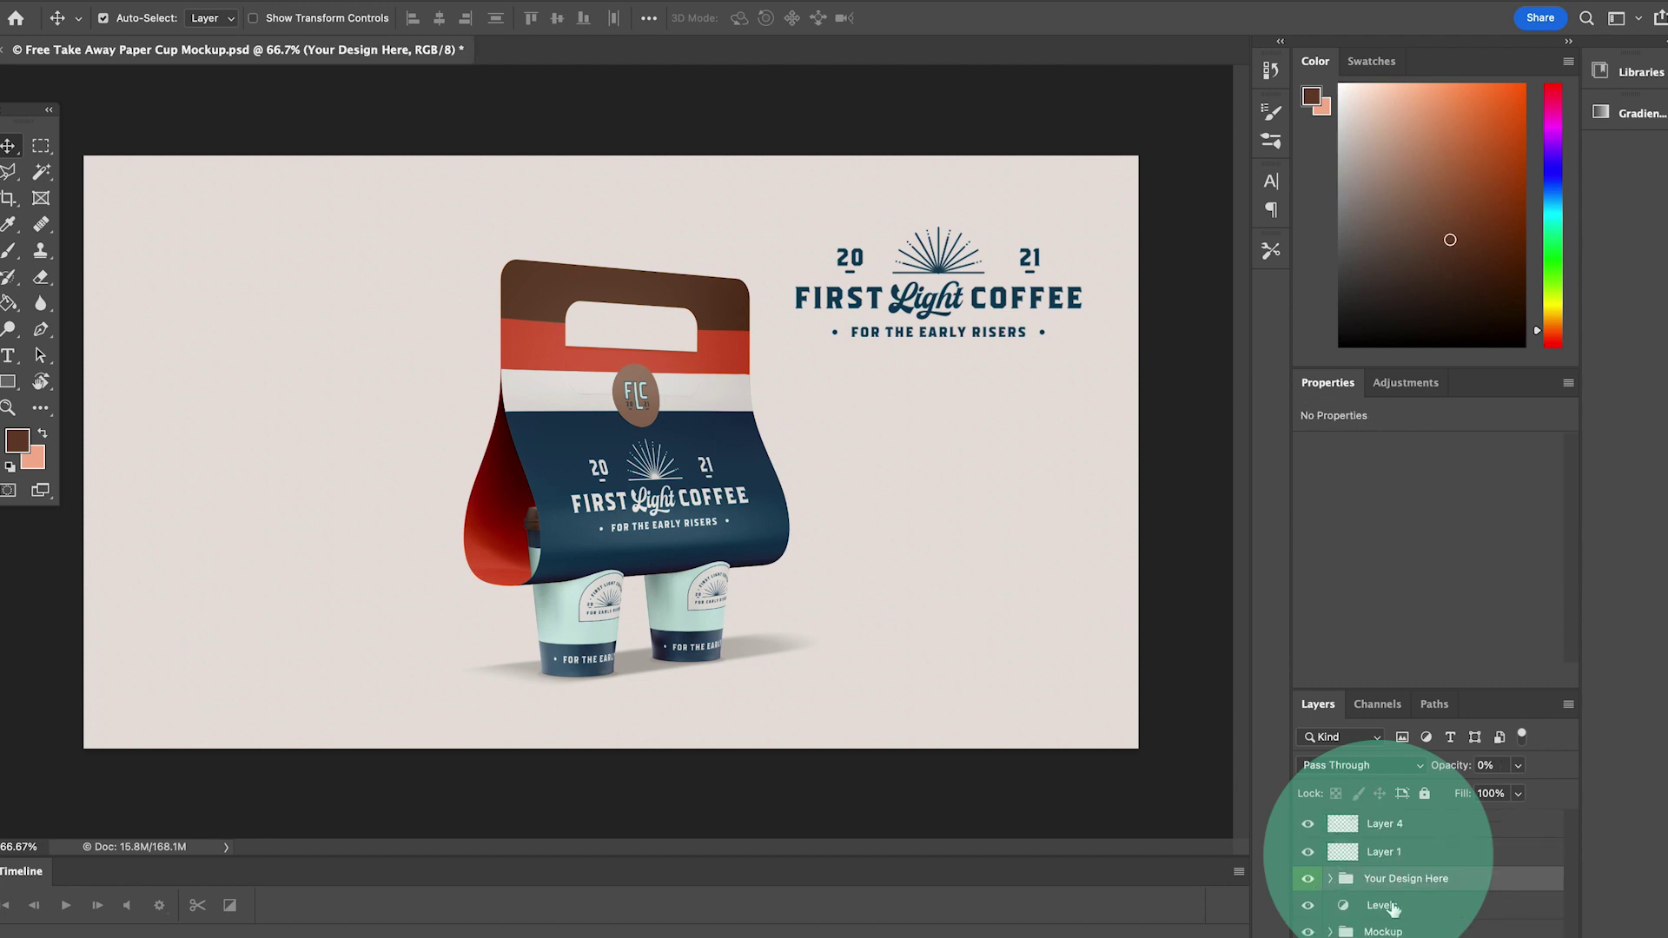
pyautogui.click(1380, 933)
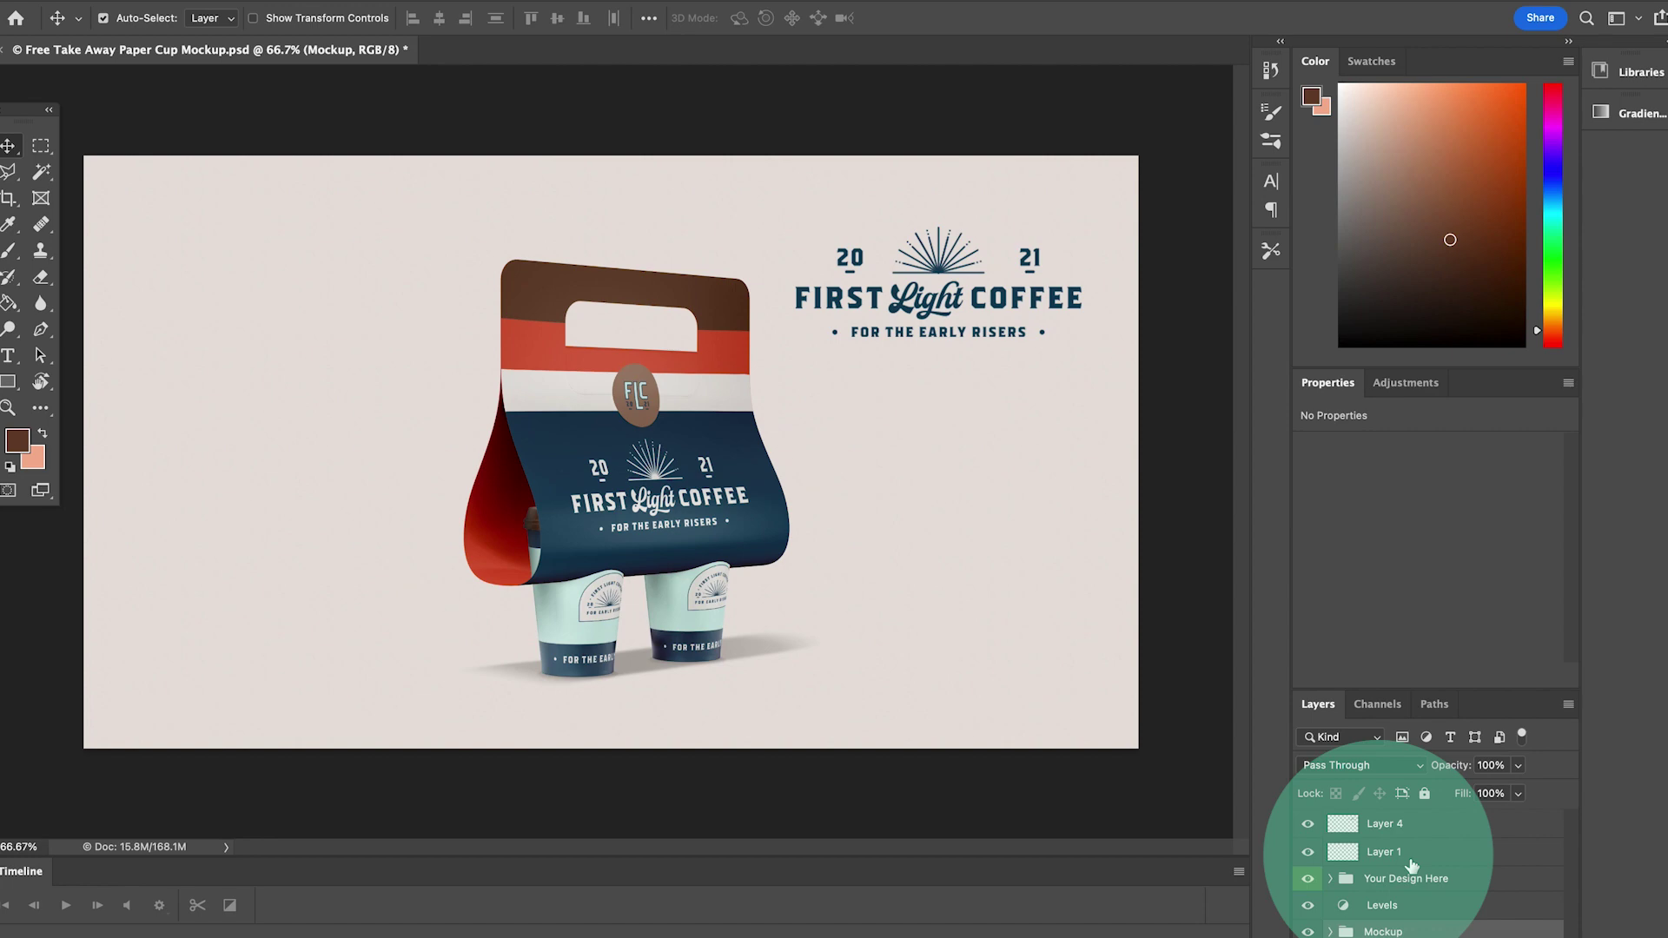
pyautogui.keyDown('shift'); pyautogui.click(1426, 830); pyautogui.keyUp('shift')
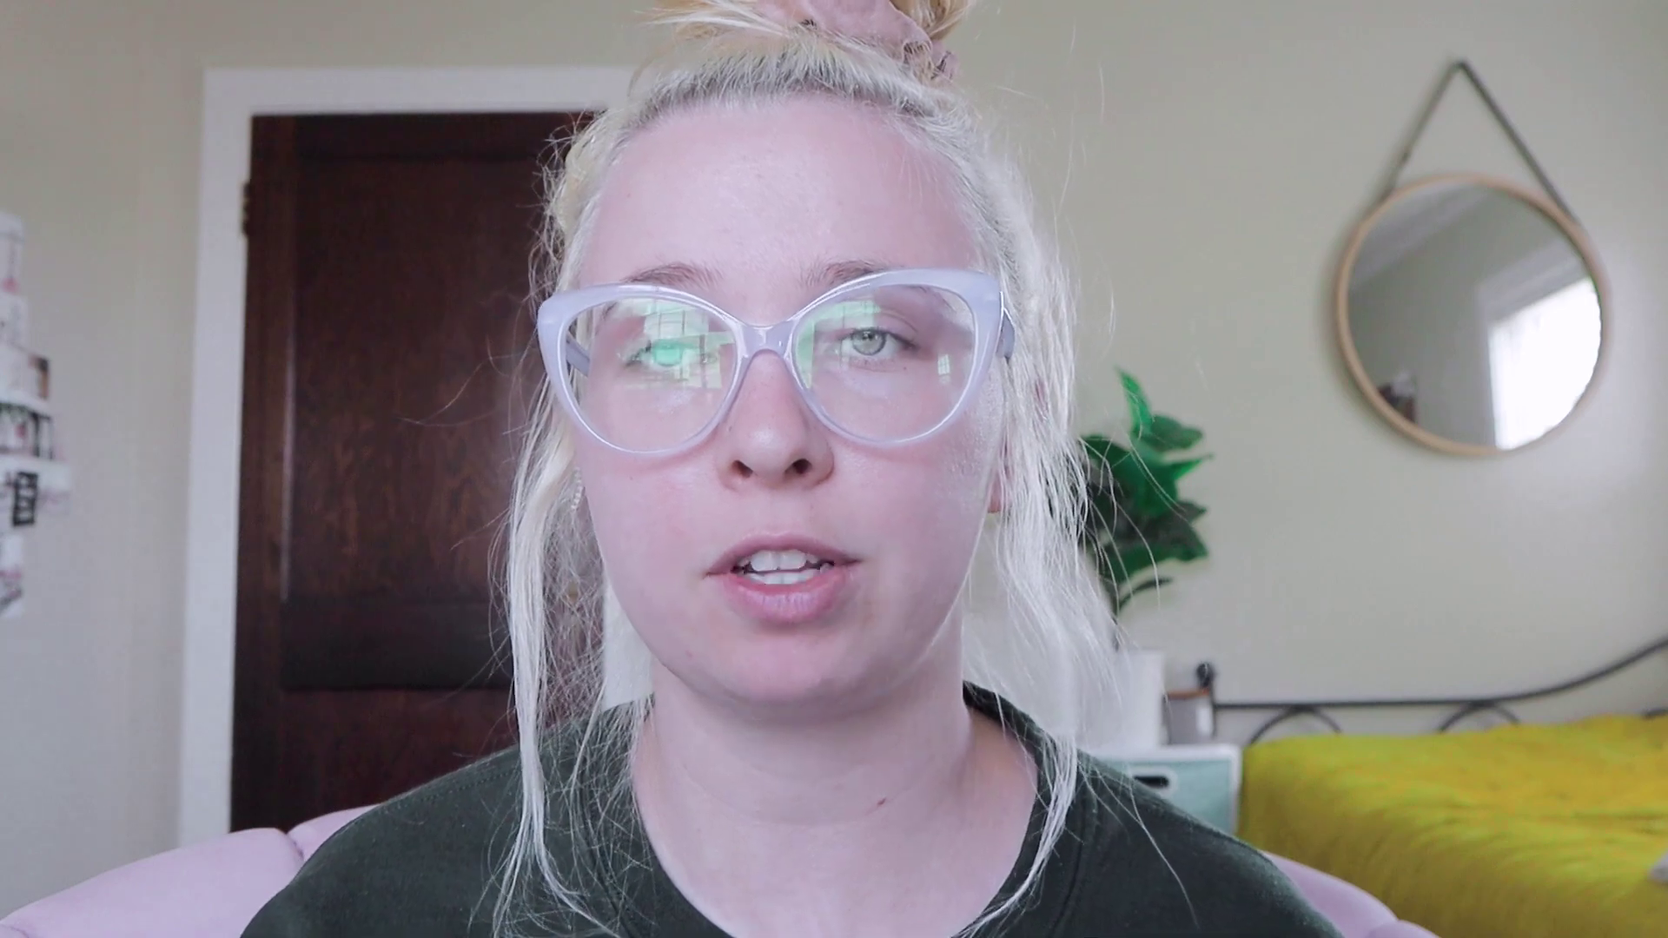
# - Free Transform the selected layers and shift the composition left to the canvas centre
pyautogui.press('super+t')
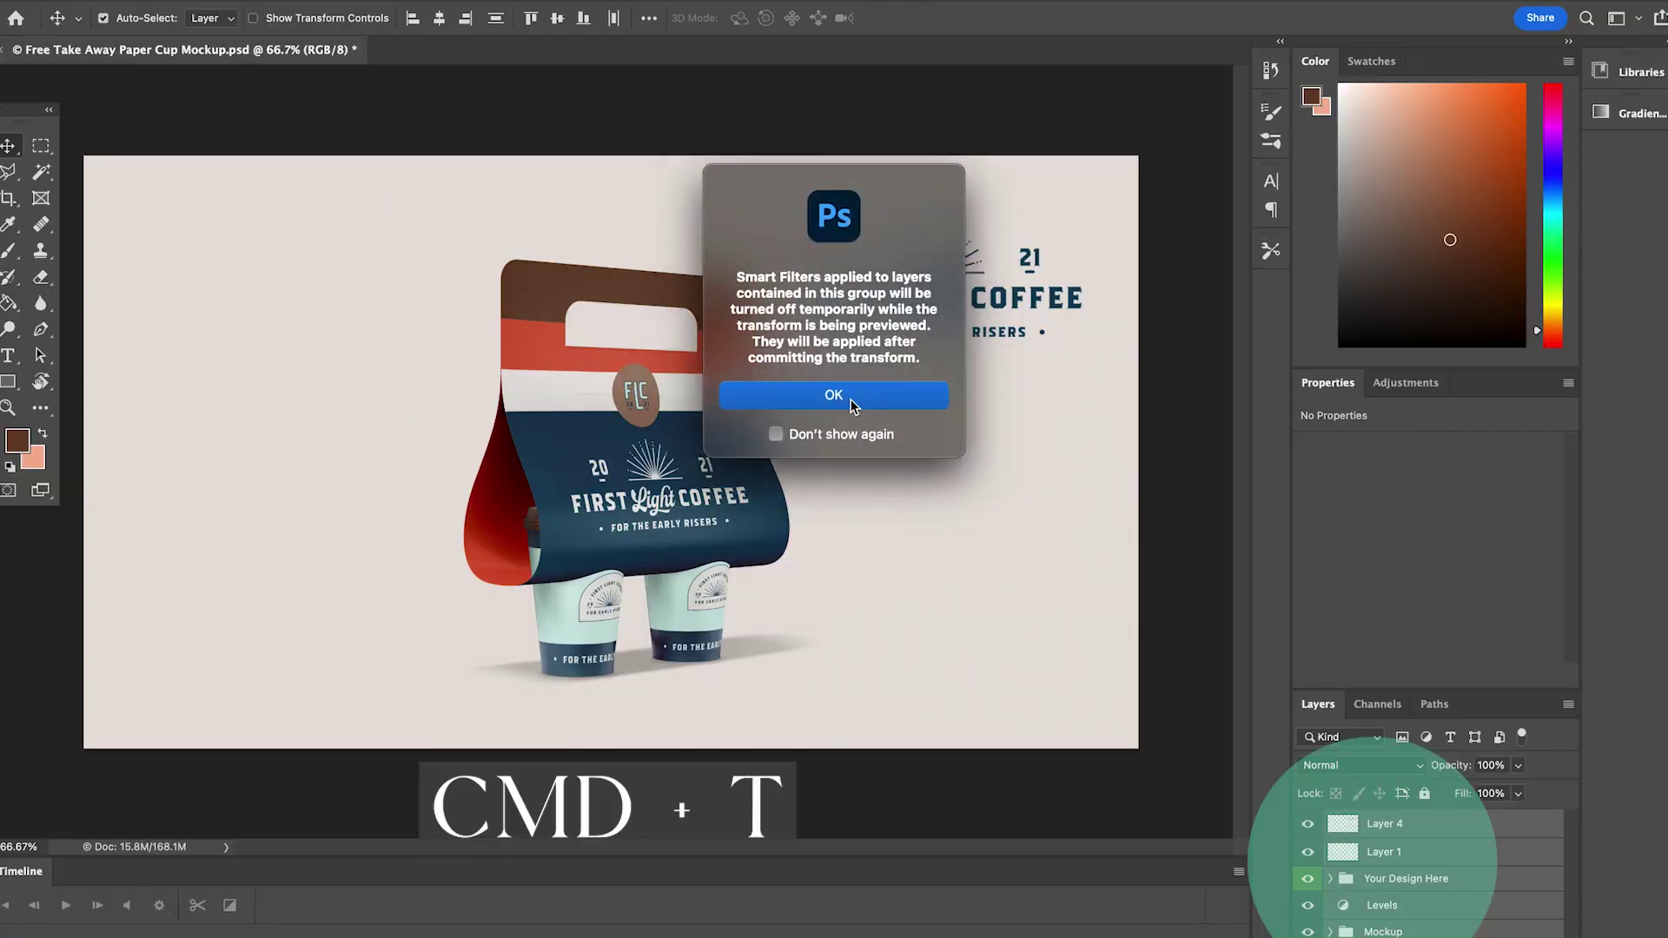
pyautogui.click(852, 398)
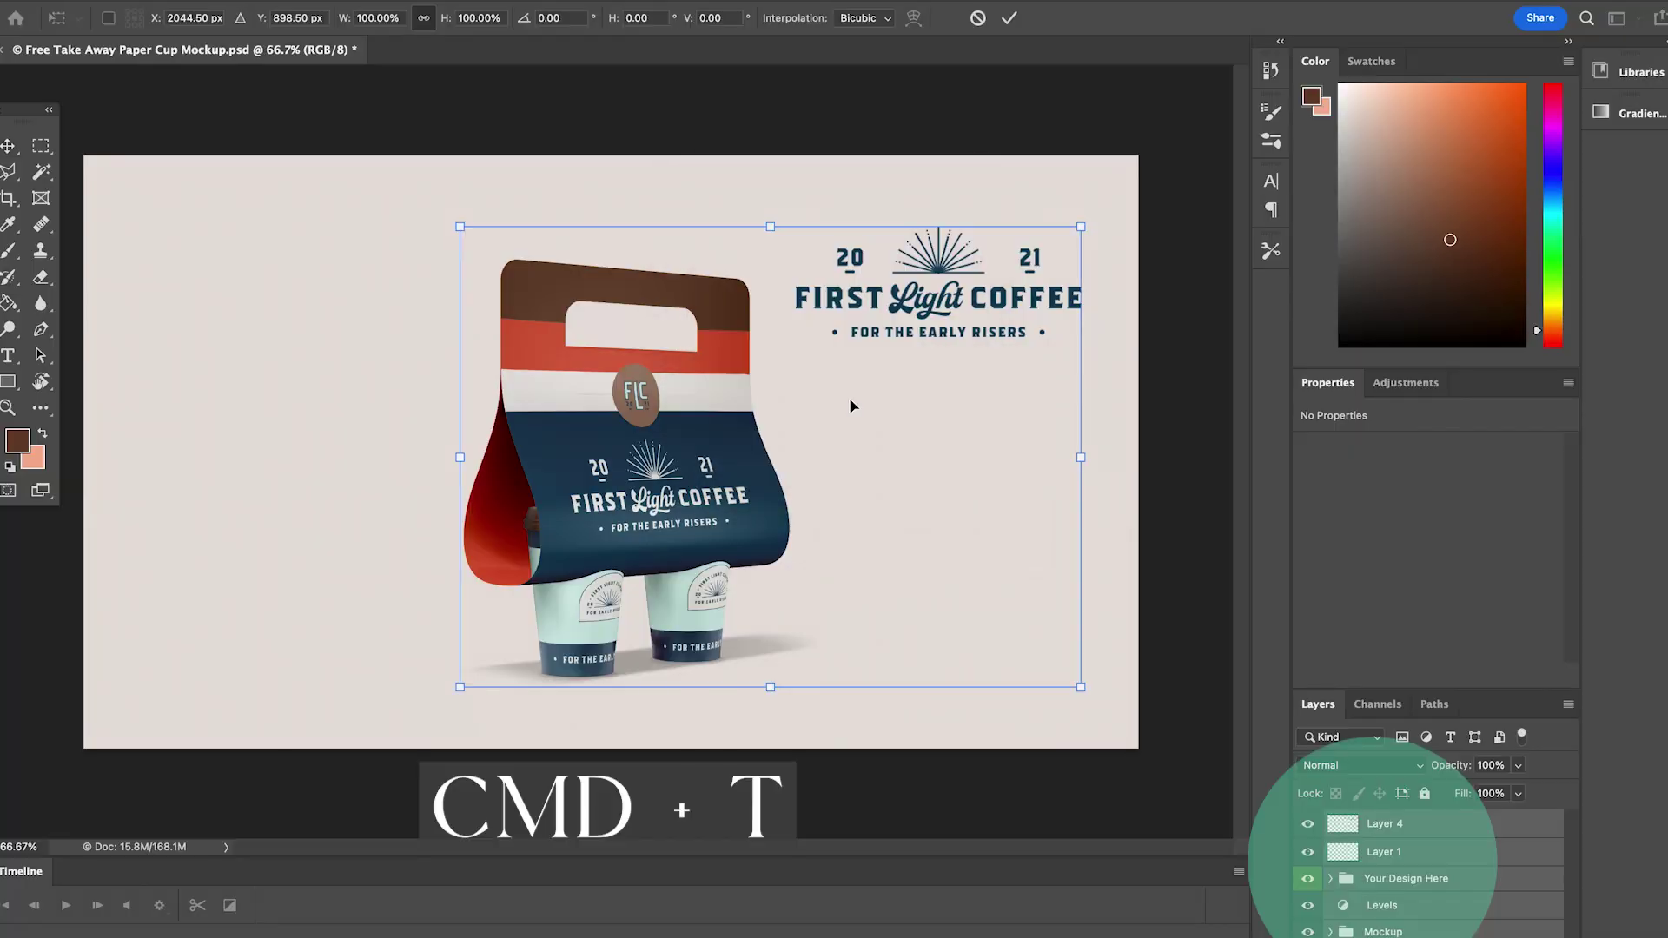
pyautogui.moveTo(695, 447); pyautogui.dragTo(674, 447)
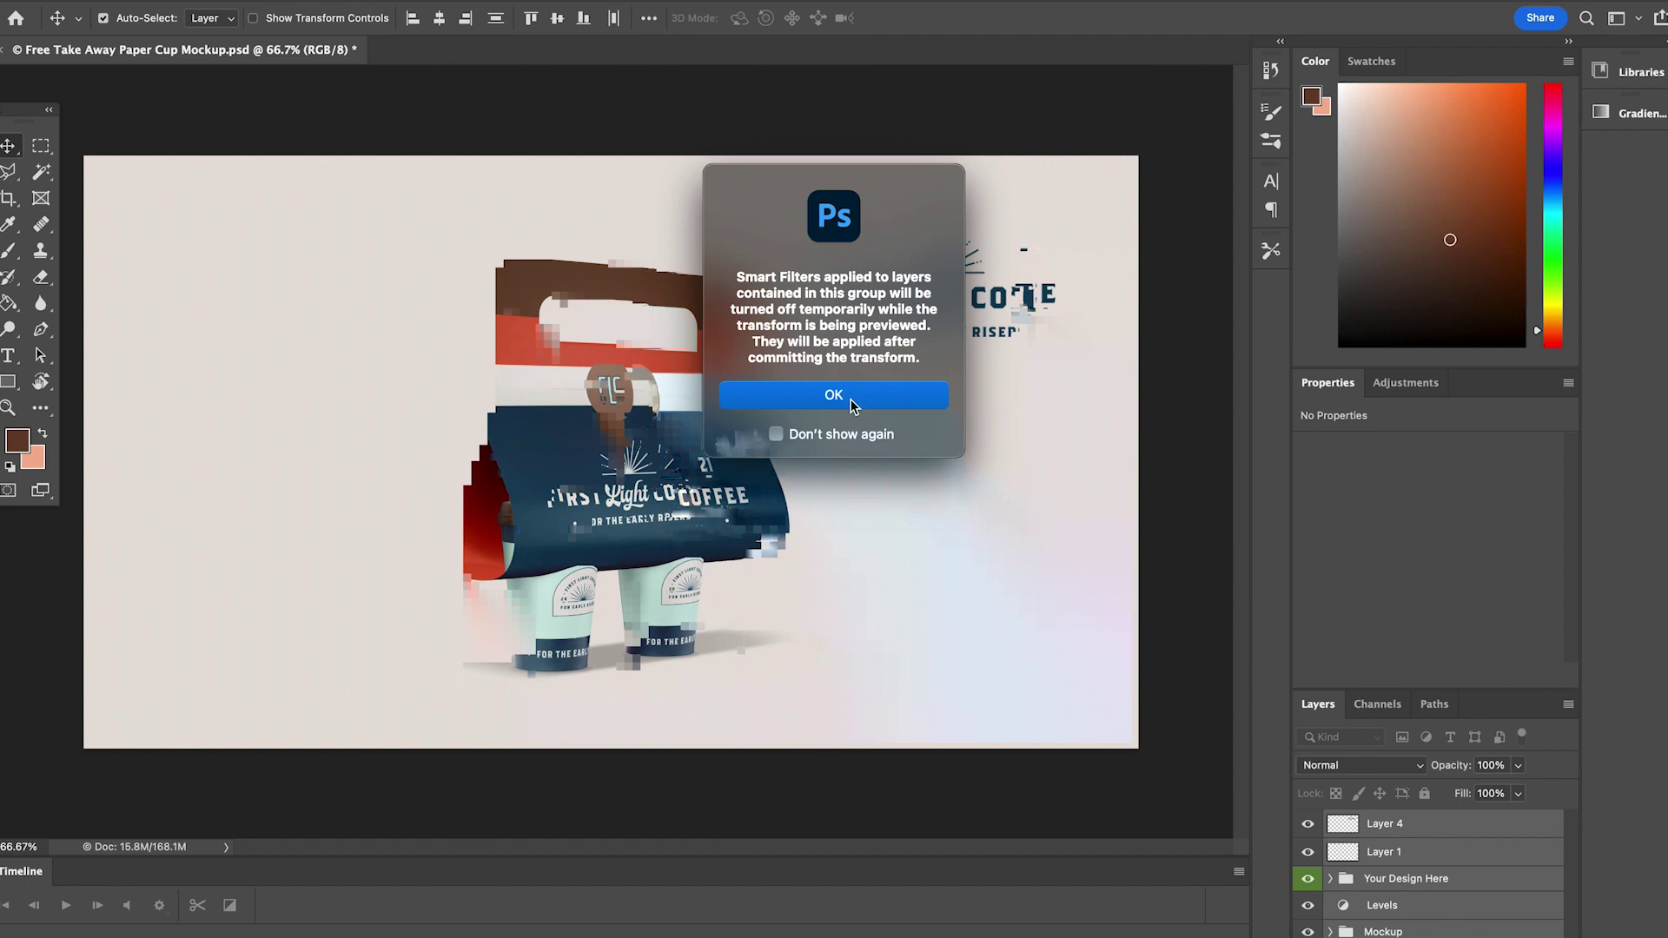
pyautogui.click(851, 399)
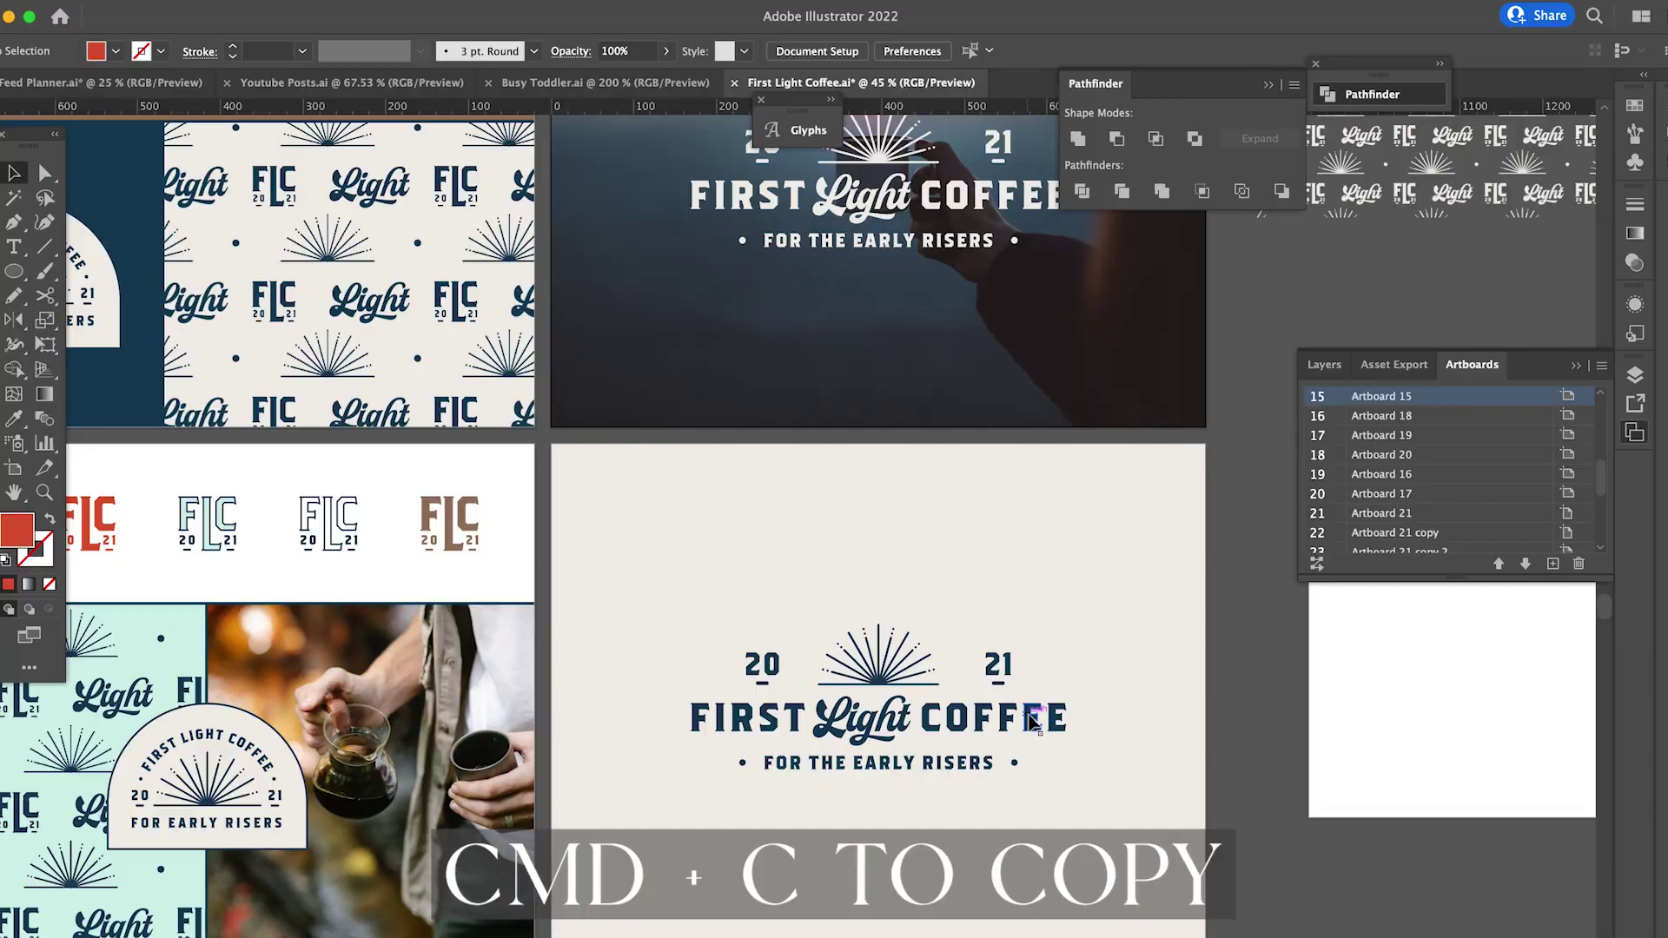
# - Copy the First Light Coffee logo from Illustrator and place it at the upper right
pyautogui.click(1033, 720)
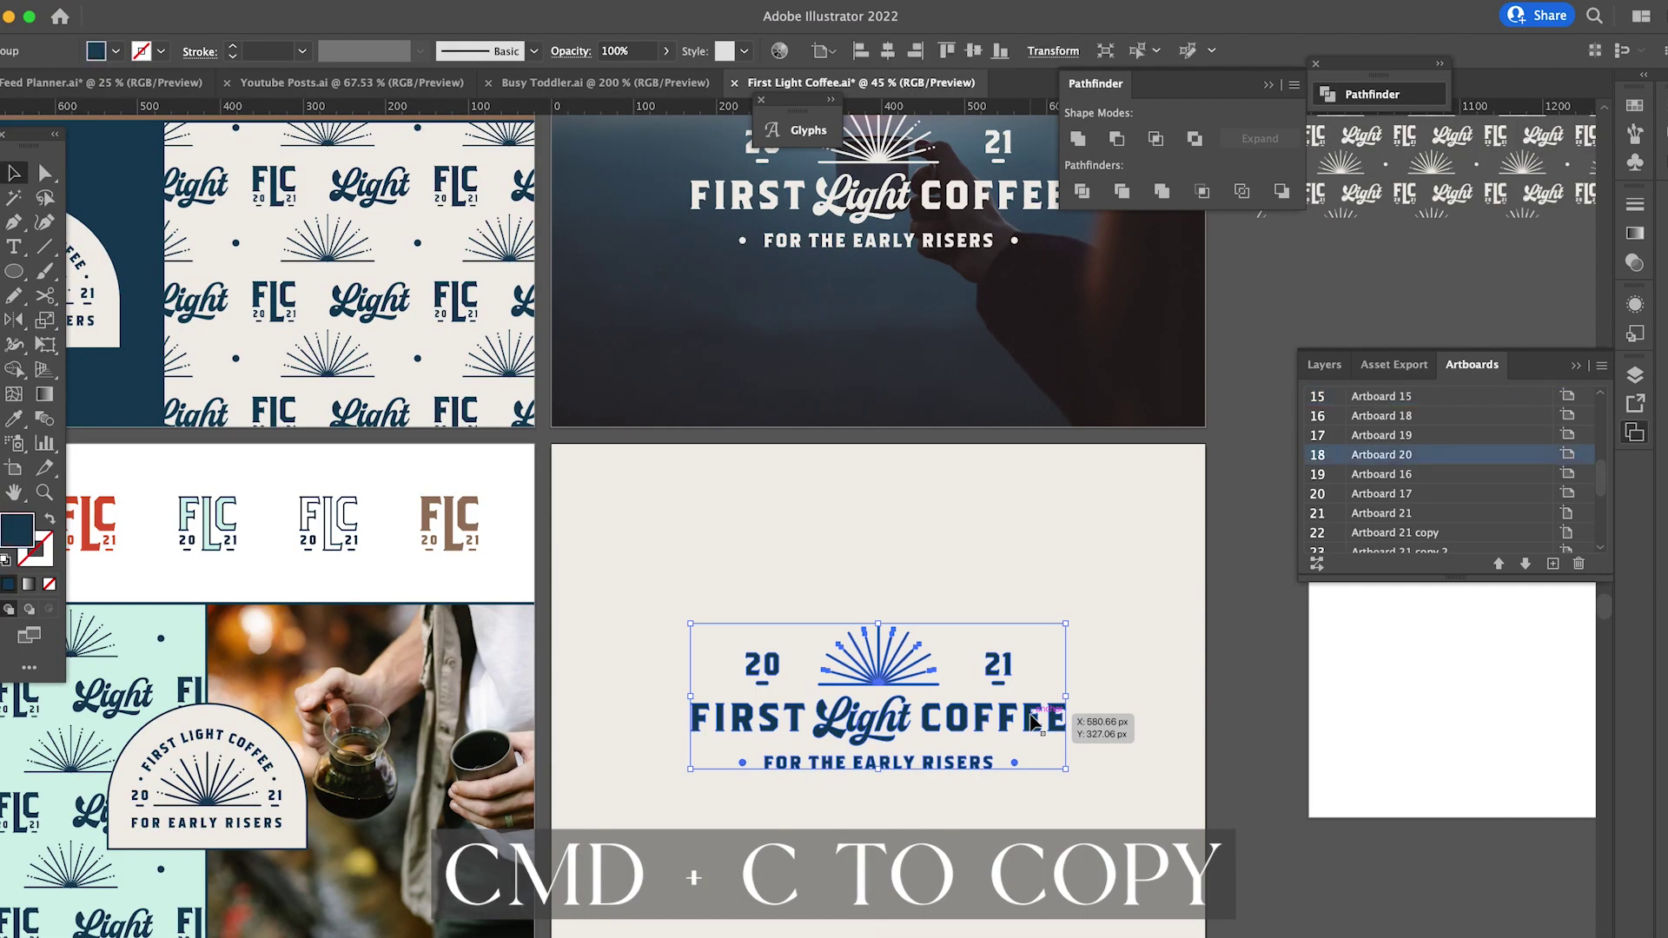
pyautogui.press('super+c')
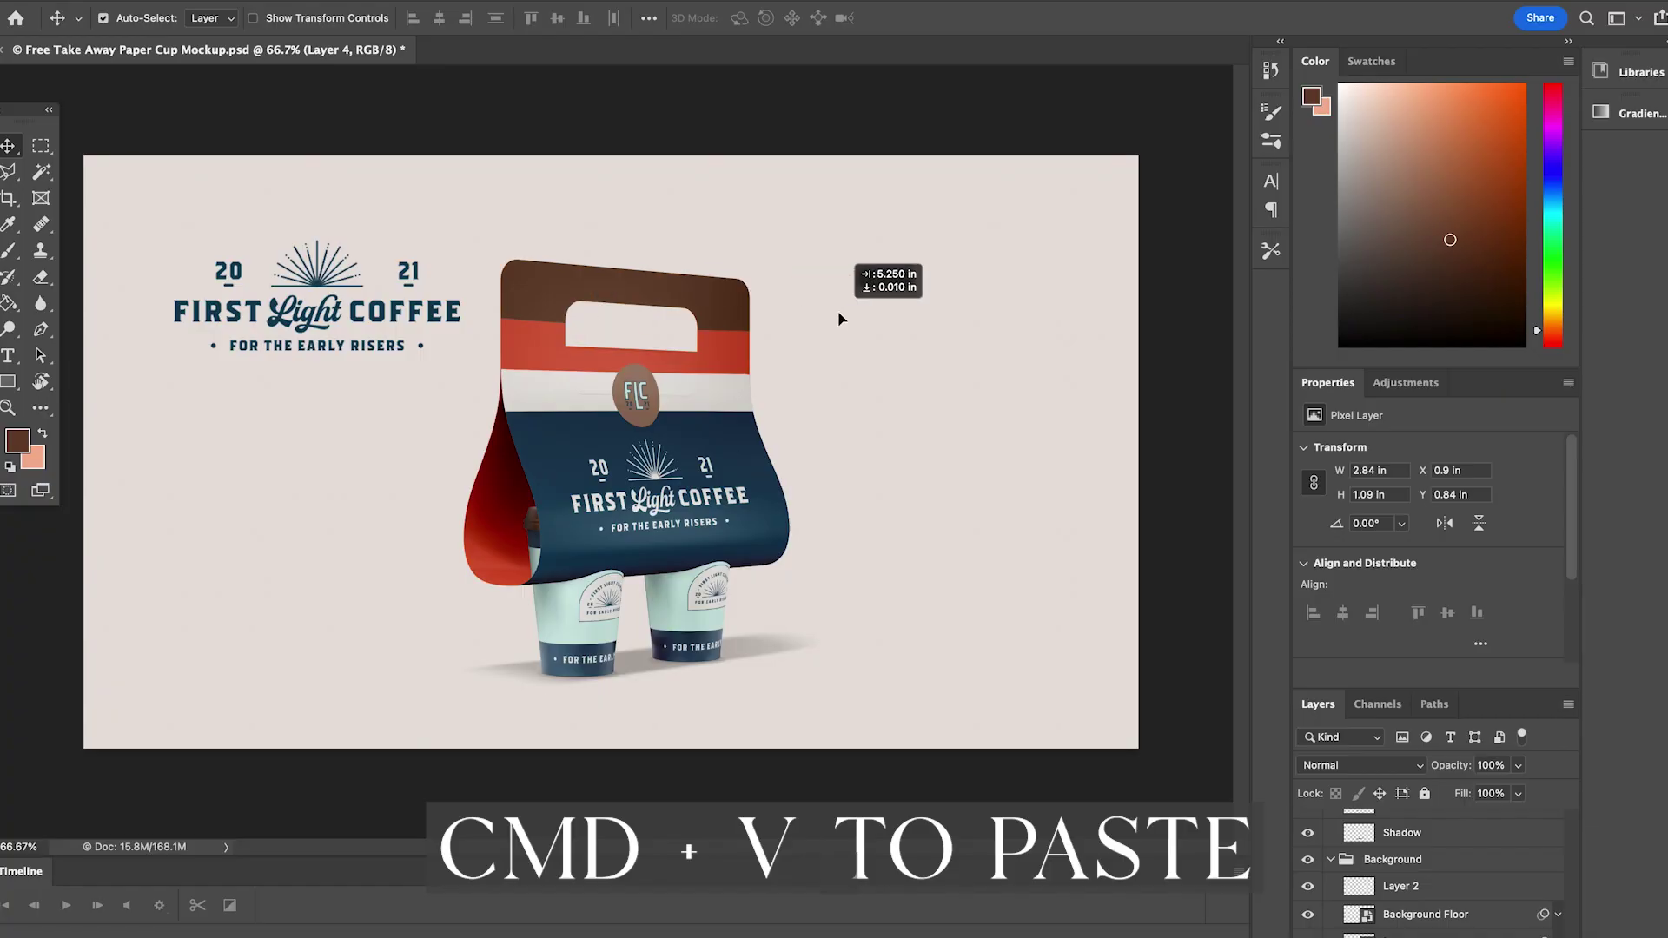
pyautogui.moveTo(354, 315); pyautogui.dragTo(982, 303)
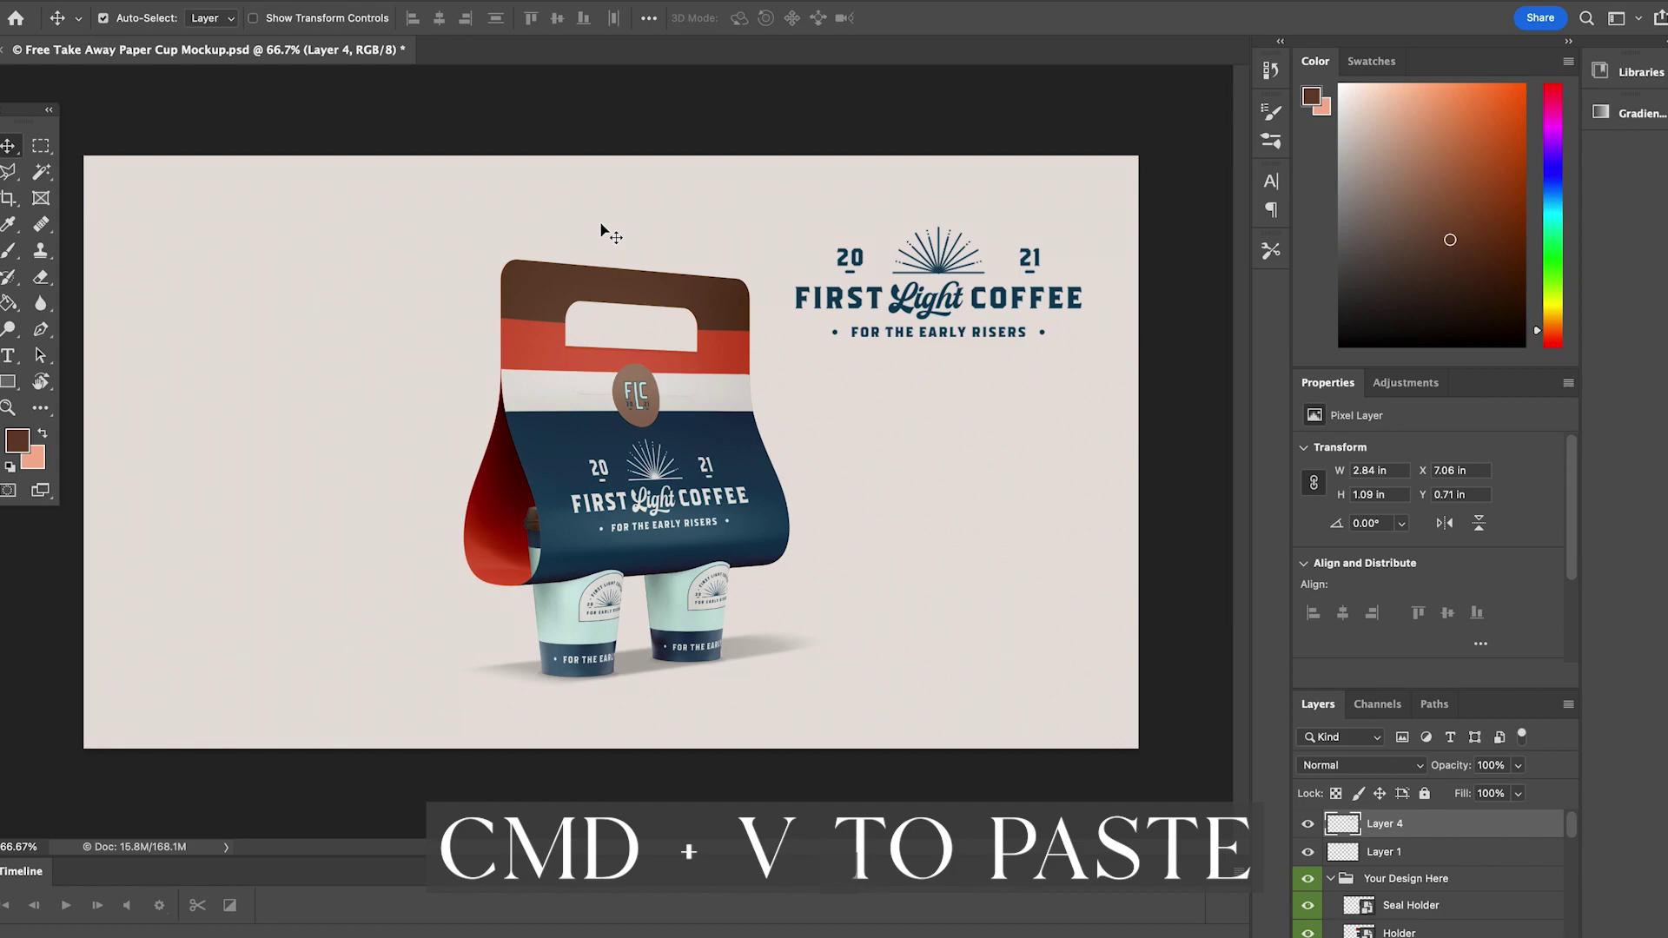